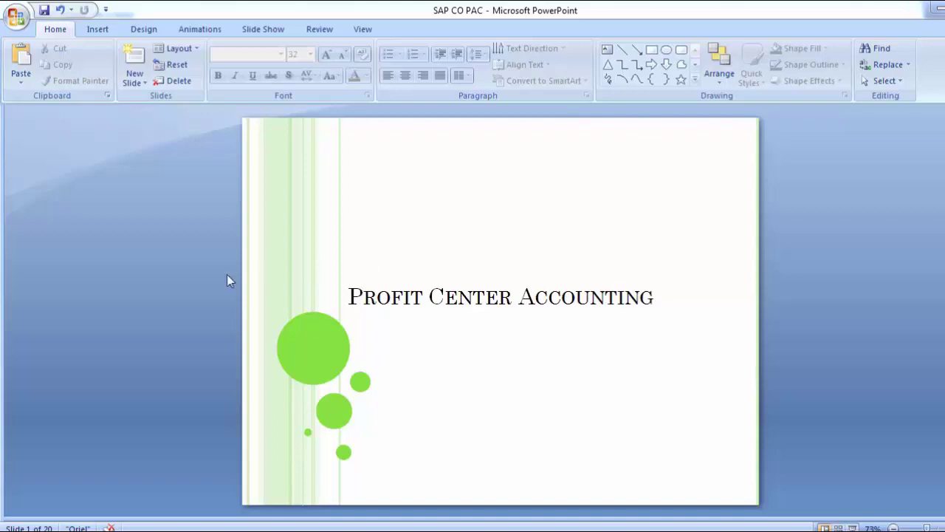
Read through the presentation from the title slide to the Maintain Controlling Area Settings slide
{"action": "scroll", "coordinate": [226, 279], "scroll_direction": "down", "scroll_amount": 1}
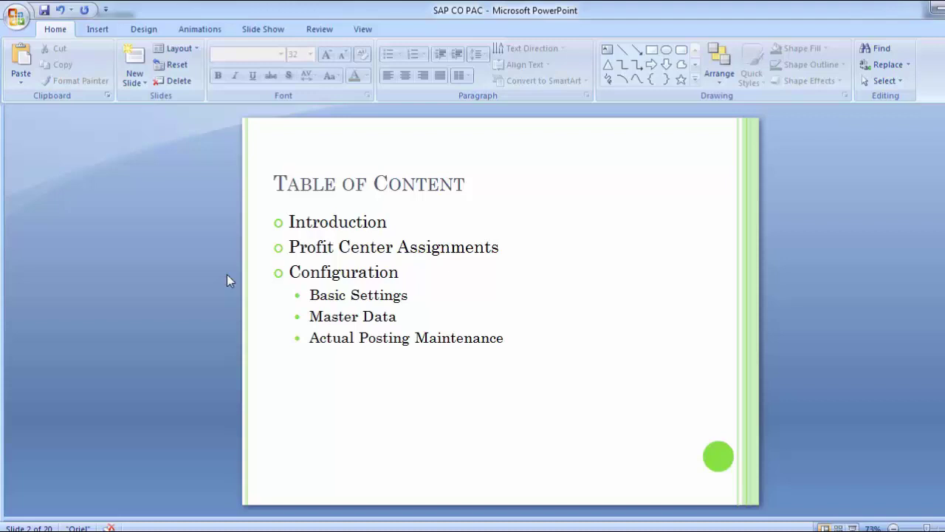
{"action": "scroll", "coordinate": [227, 274], "scroll_direction": "down", "scroll_amount": 1}
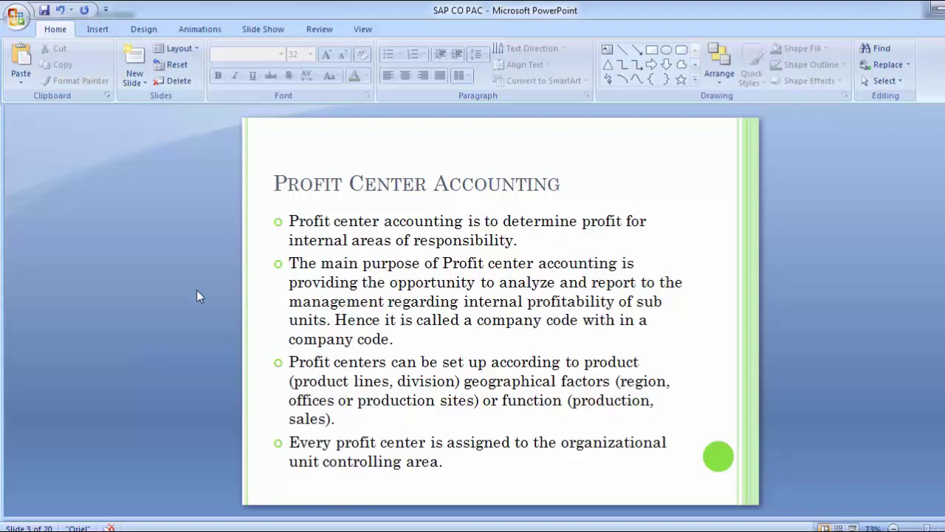
{"action": "key", "text": "Page_Down"}
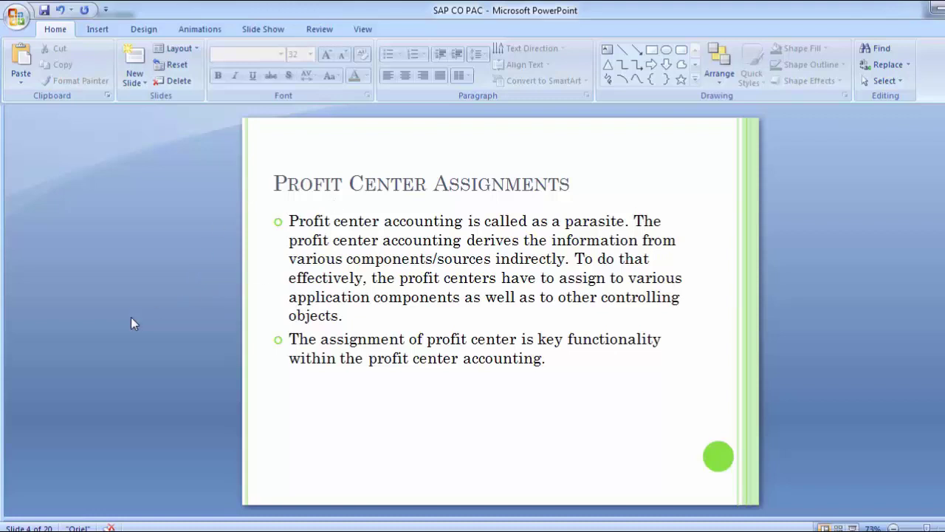
{"action": "key", "text": "Page_Down"}
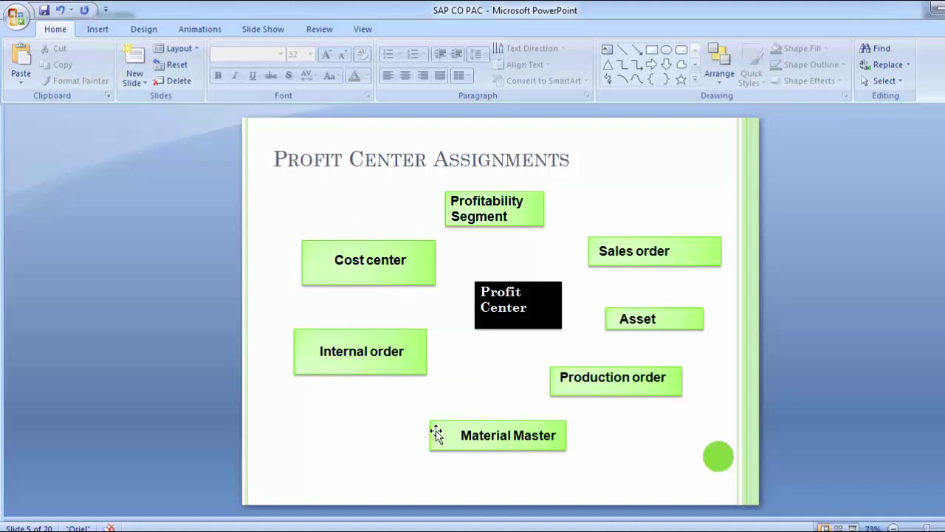
{"action": "scroll", "coordinate": [436, 434], "scroll_direction": "down", "scroll_amount": 1}
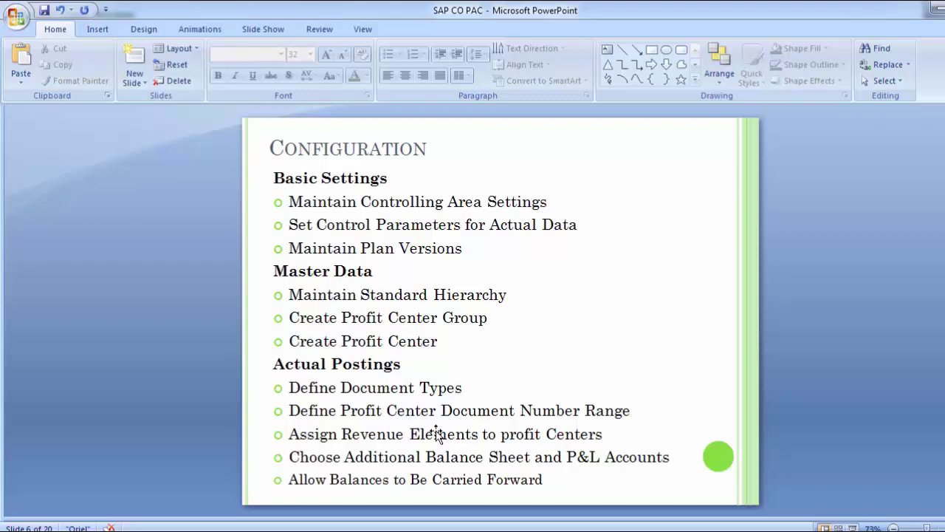
{"action": "scroll", "coordinate": [436, 434], "scroll_direction": "down", "scroll_amount": 1}
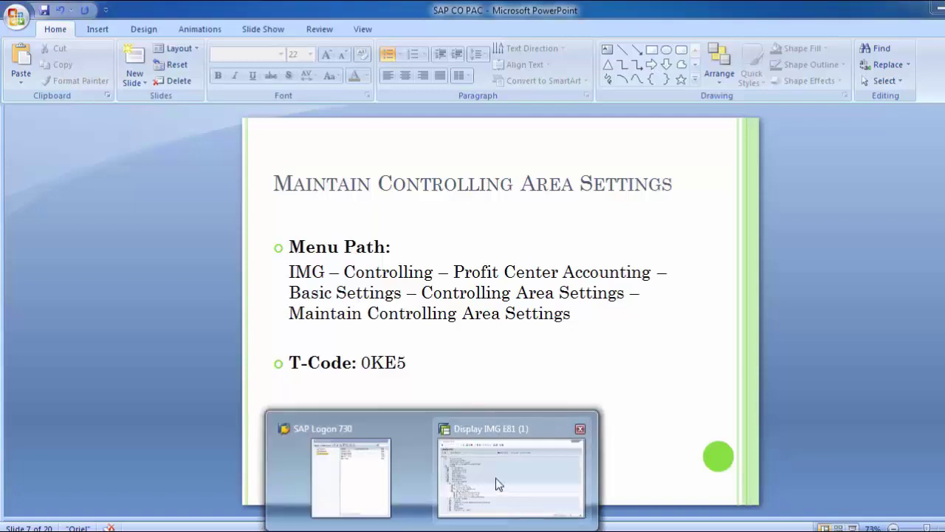
Switch to the SAP session, run transaction SPRO and display the SAP Reference IMG
{"action": "left_click", "coordinate": [498, 485]}
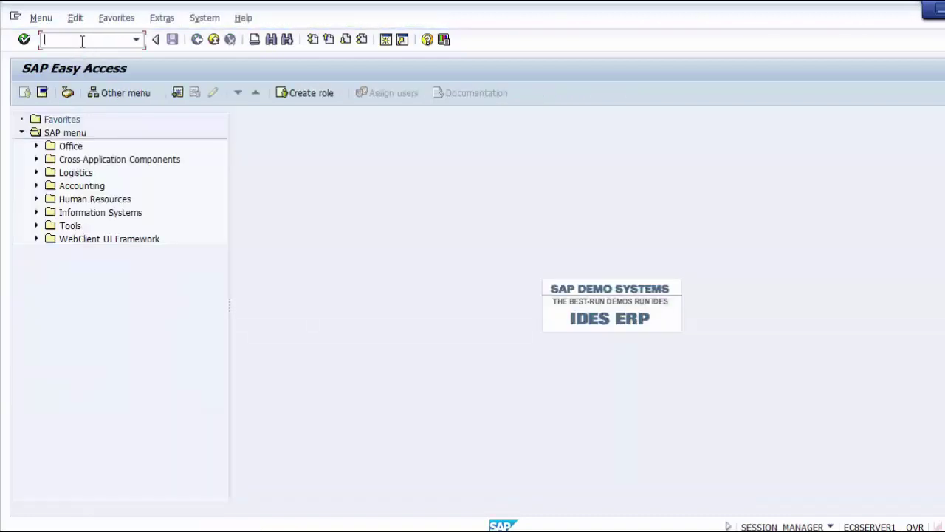
{"action": "type", "text": "SPRO"}
{"action": "key", "text": "Return"}
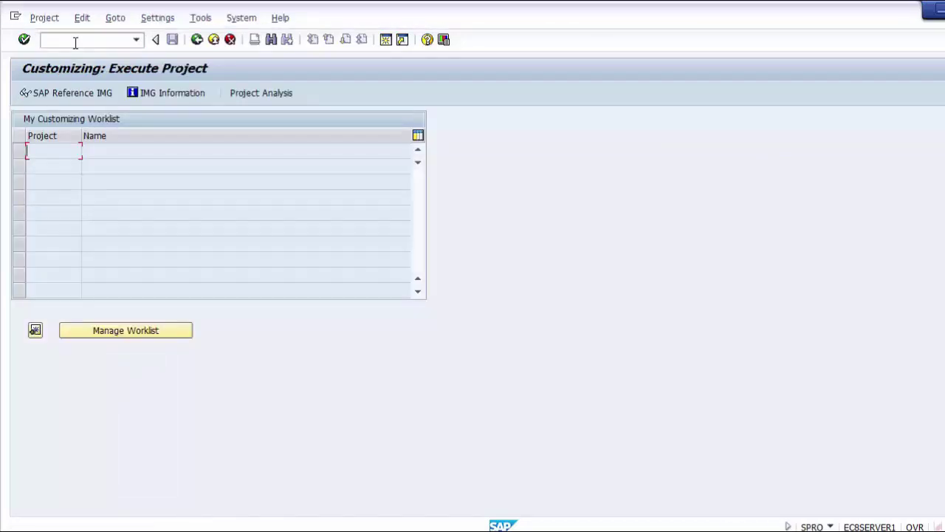
{"action": "left_click", "coordinate": [72, 97]}
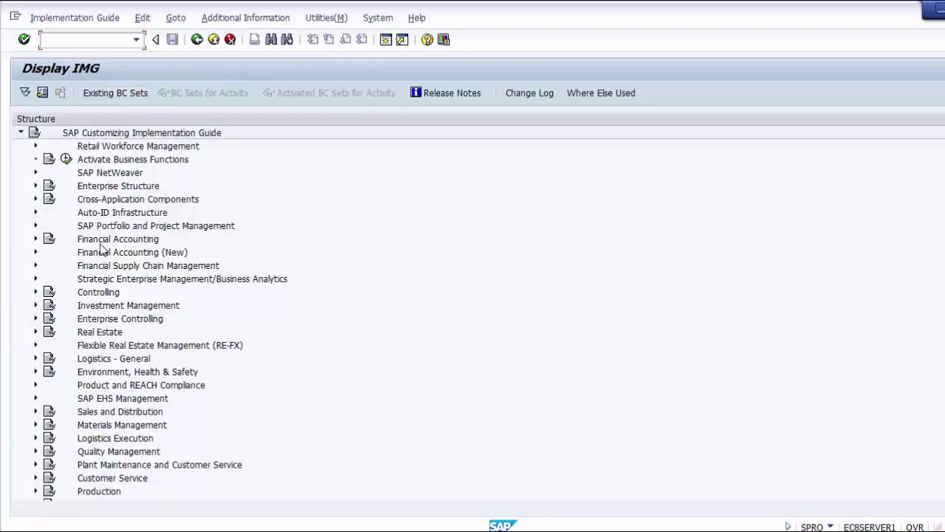
Expand the IMG structure through Controlling, Profit Center Accounting and Basic Settings down to Controlling Area Settings
{"action": "left_click", "coordinate": [96, 294]}
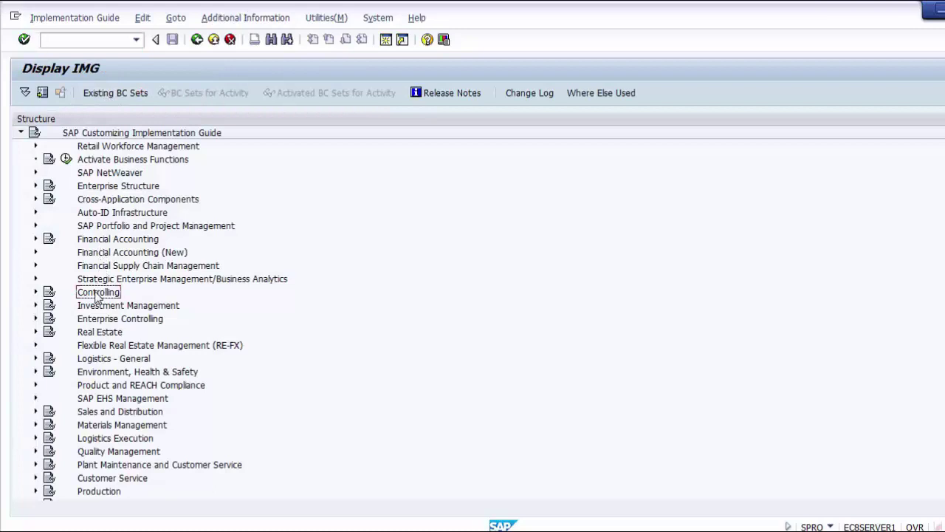
{"action": "left_click", "coordinate": [36, 293]}
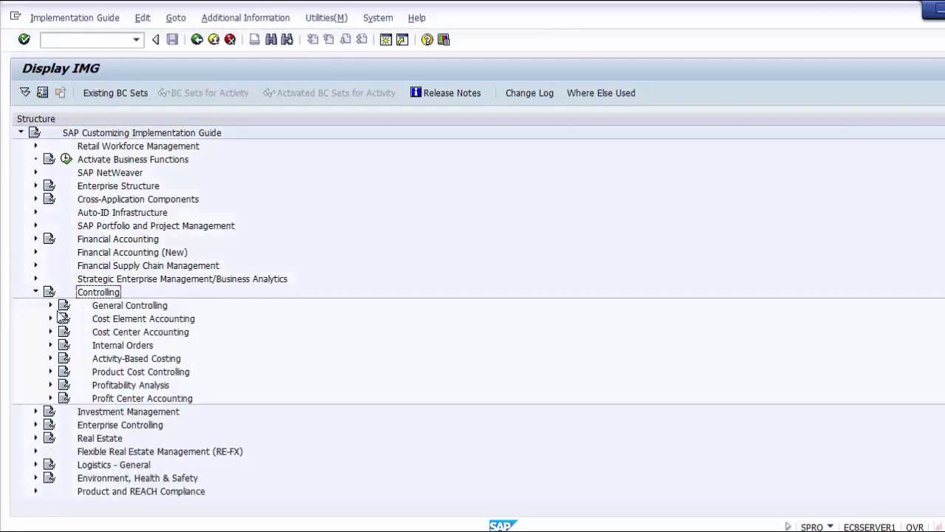
{"action": "left_click", "coordinate": [122, 399]}
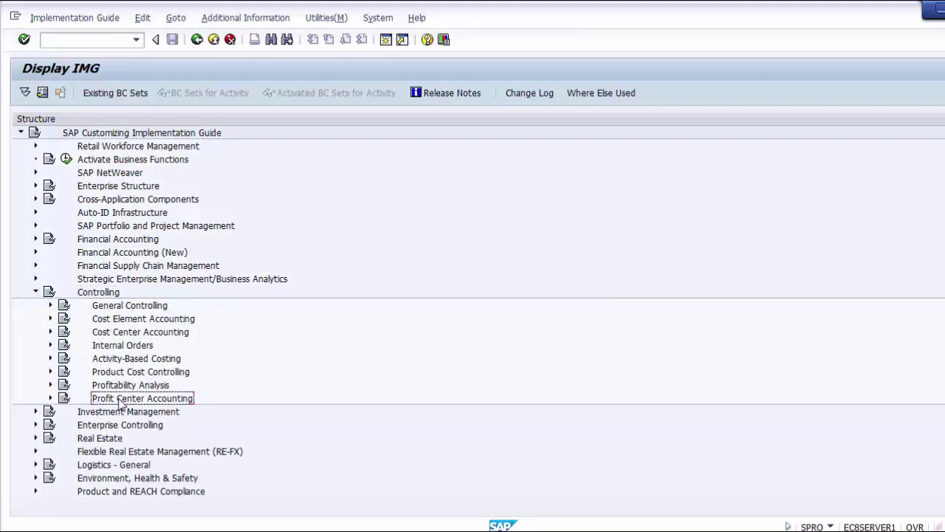
{"action": "left_click", "coordinate": [50, 399]}
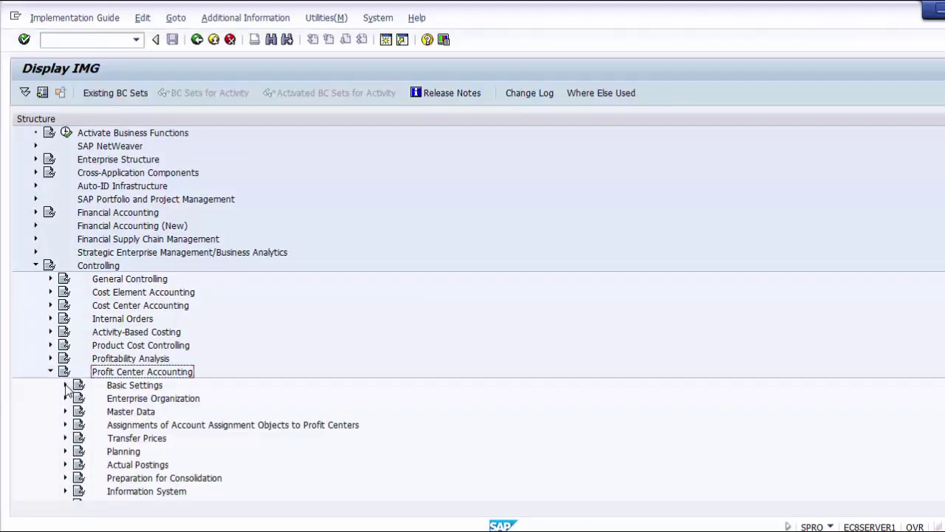
{"action": "left_click", "coordinate": [106, 385]}
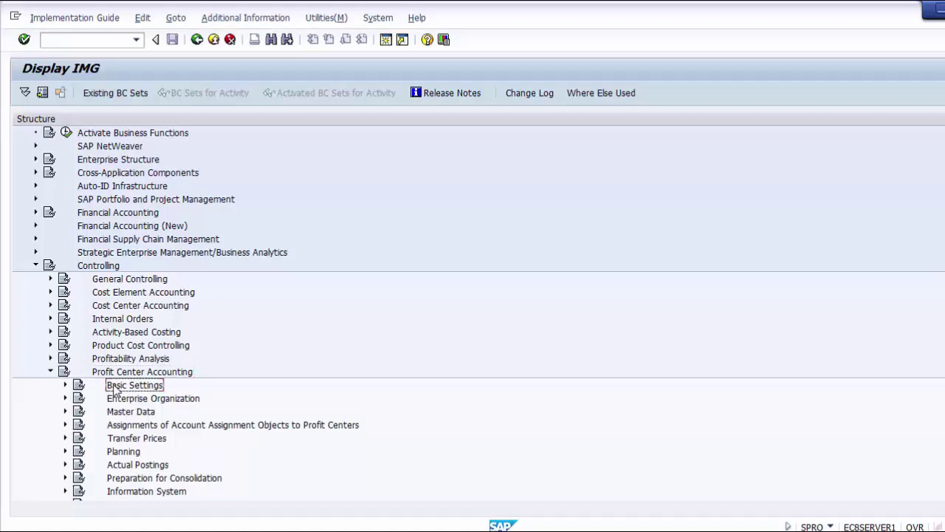
{"action": "left_click", "coordinate": [65, 385]}
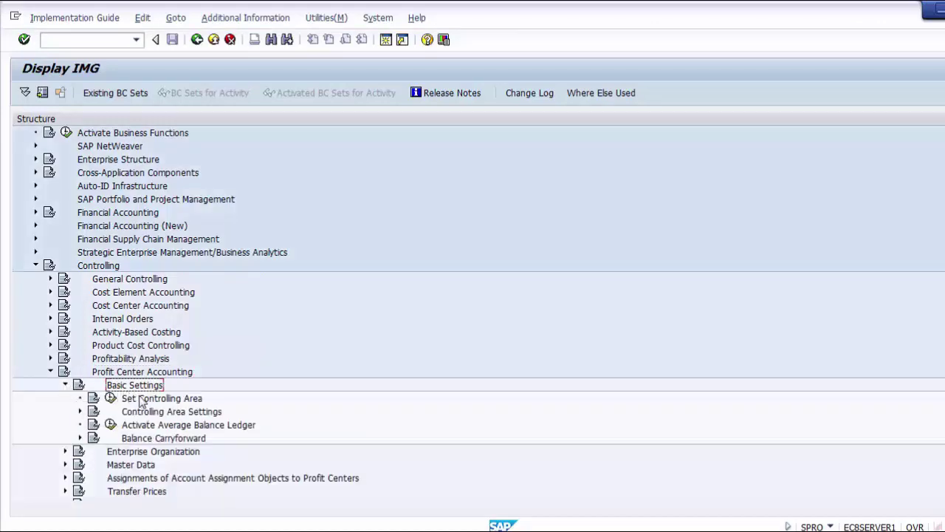
{"action": "left_click", "coordinate": [155, 412]}
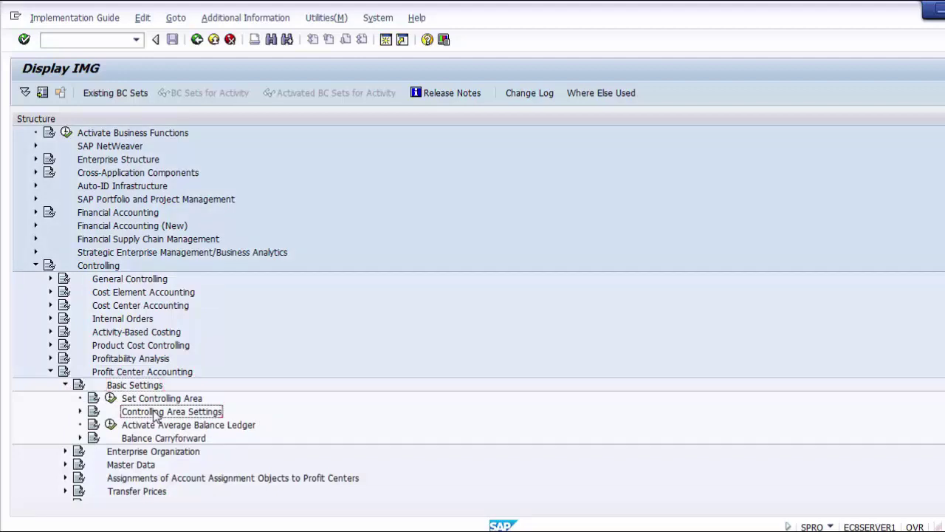
{"action": "left_click", "coordinate": [81, 412]}
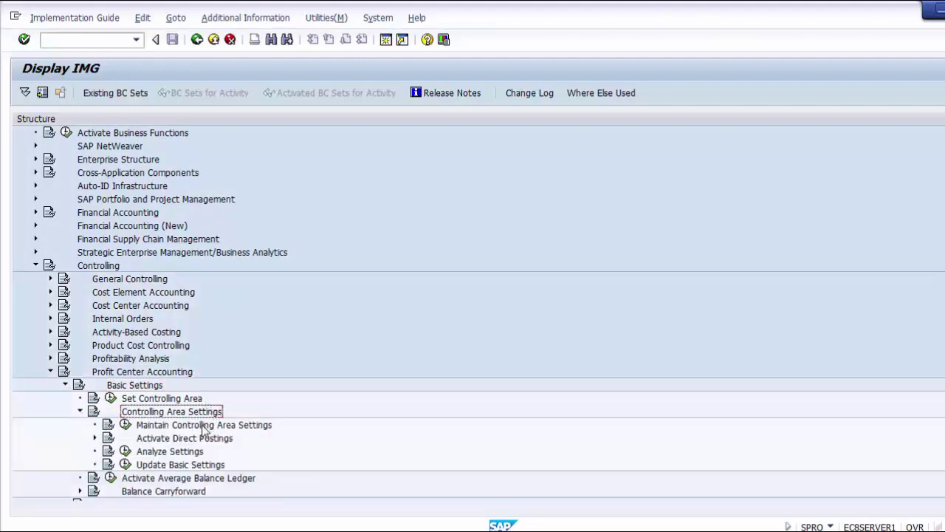
Execute the Maintain Controlling Area Settings activity under the Profit Center Accounting basic settings
{"action": "left_click", "coordinate": [204, 426]}
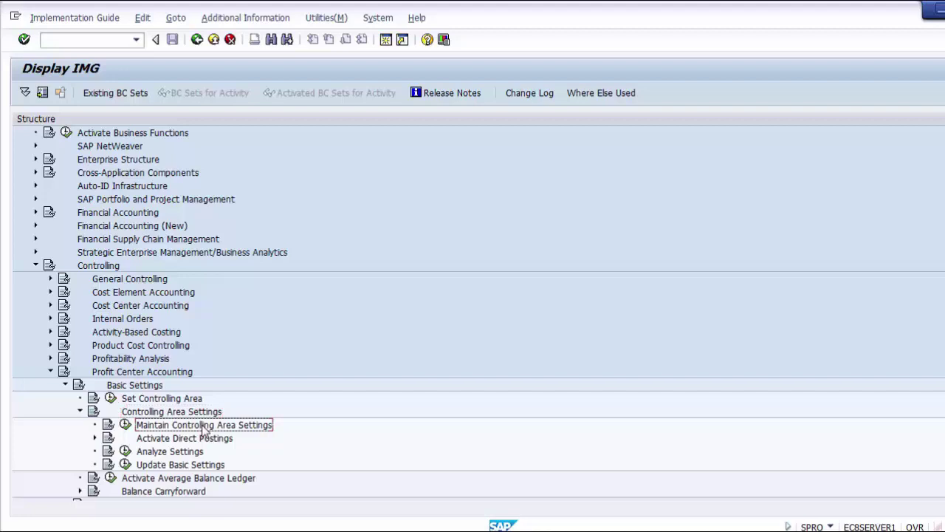
{"action": "left_click", "coordinate": [105, 266]}
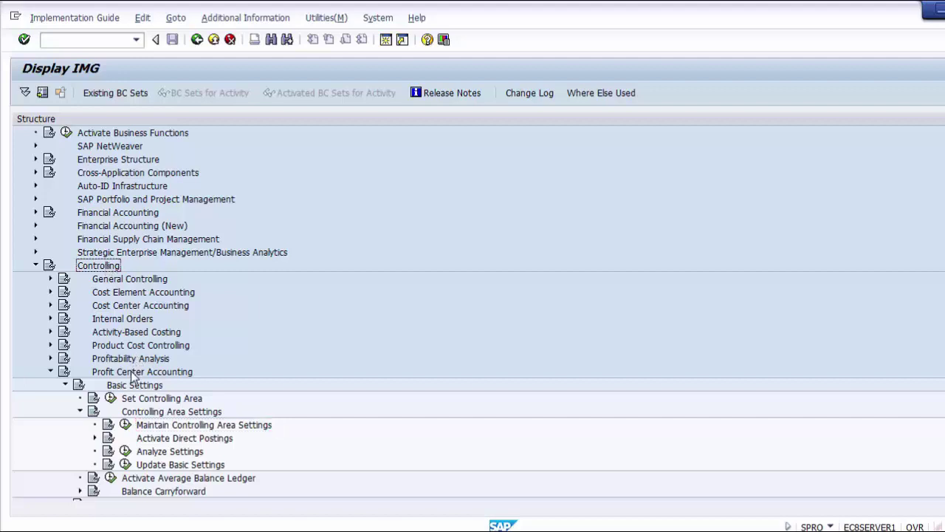
{"action": "left_click", "coordinate": [132, 374]}
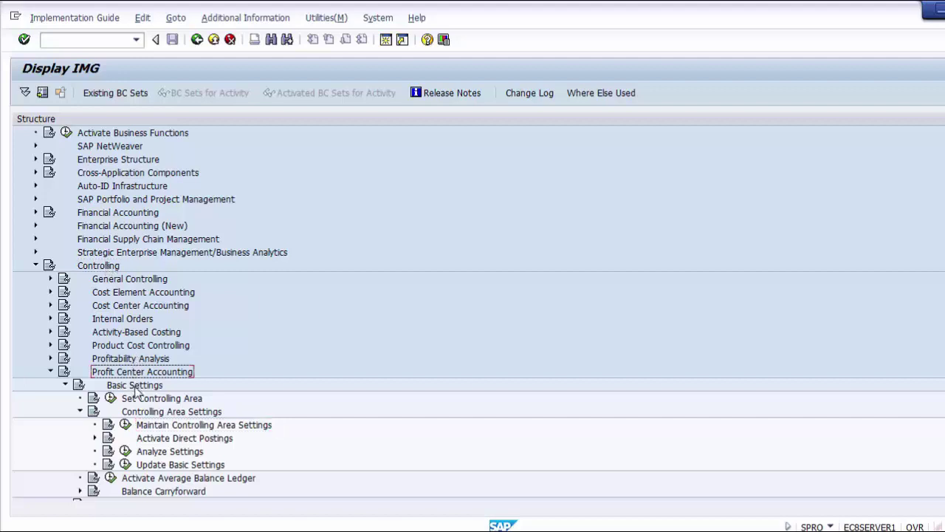
{"action": "left_click", "coordinate": [137, 390]}
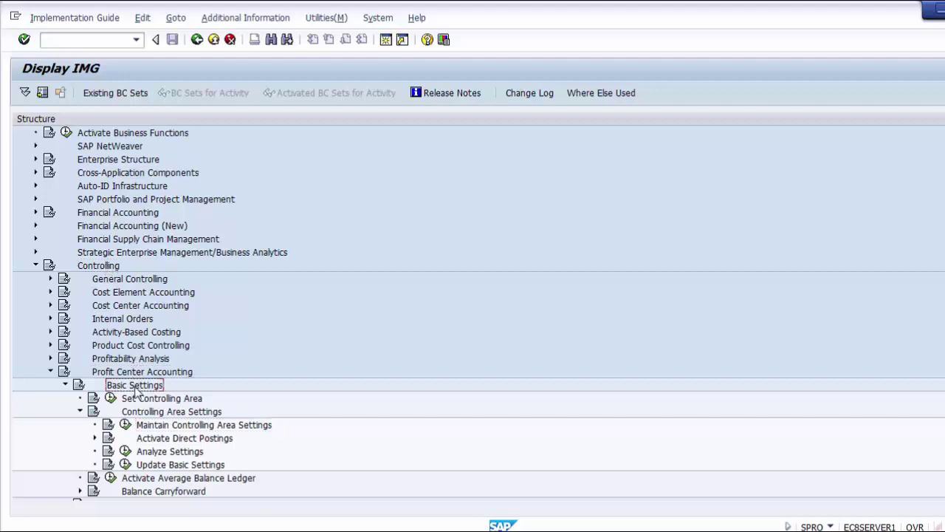
{"action": "left_click", "coordinate": [162, 414]}
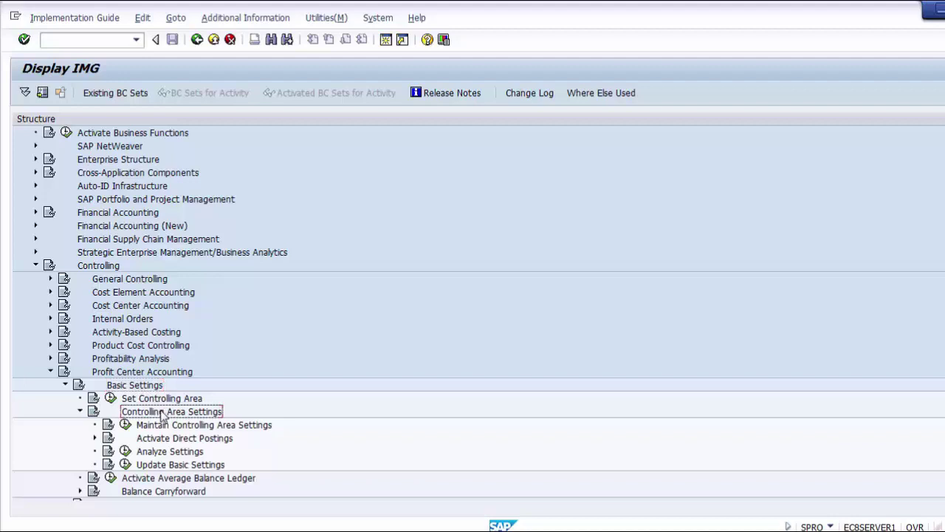
{"action": "left_click", "coordinate": [188, 428]}
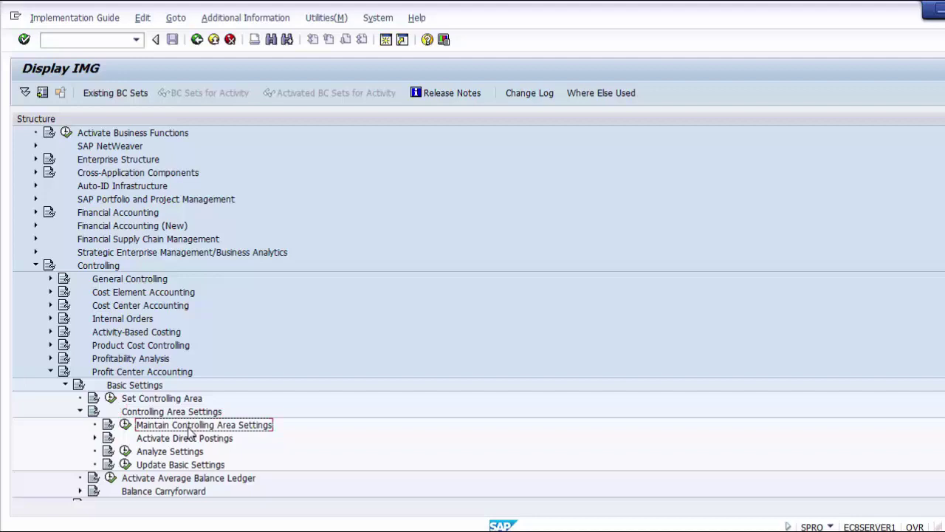
{"action": "left_click", "coordinate": [125, 428]}
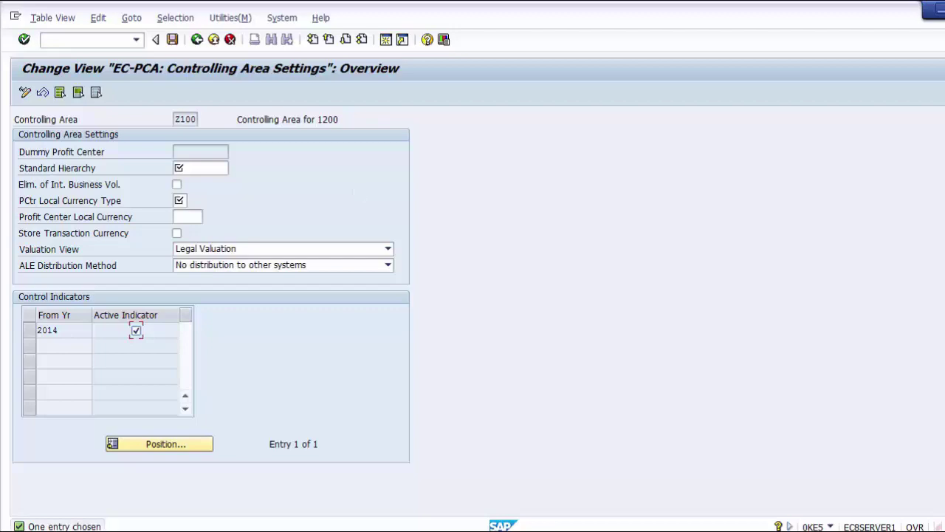
Switch to the PowerPoint presentation and review the slides covering controlling area settings, control parameters, plan versions and the standard hierarchy
{"action": "key", "text": "alt+Tab"}
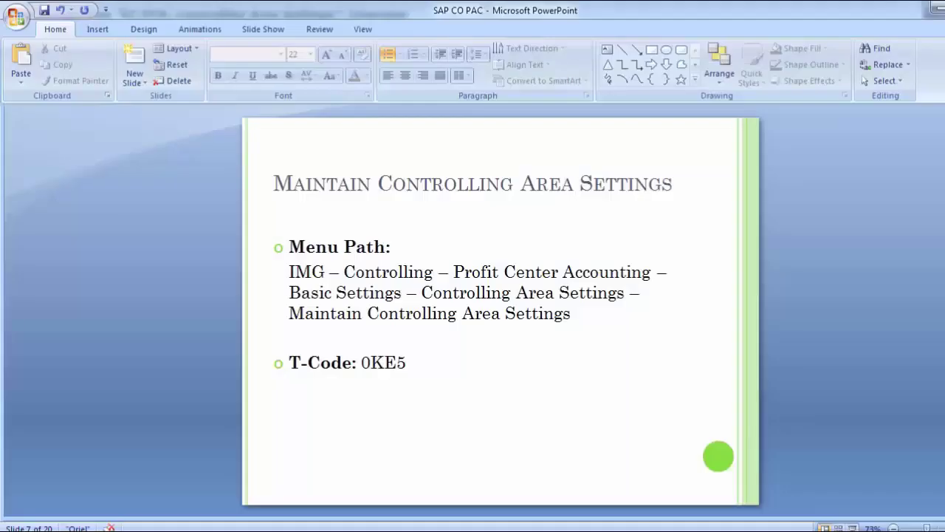
{"action": "key", "text": "Page_Down"}
{"action": "key", "text": "Page_Down"}
{"action": "key", "text": "Page_Down"}
{"action": "key", "text": "Page_Down"}
{"action": "key", "text": "Page_Down"}
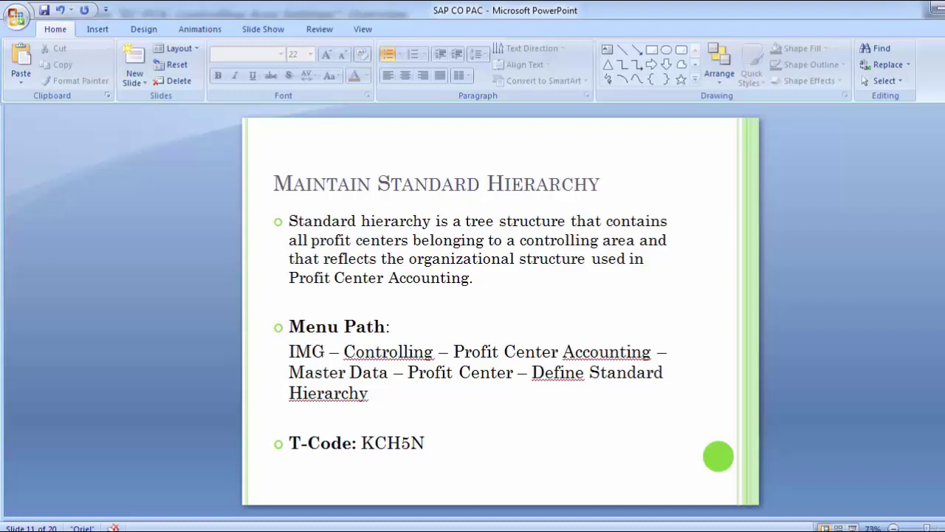
{"action": "key", "text": "Page_Up"}
{"action": "key", "text": "Page_Up"}
{"action": "key", "text": "Page_Up"}
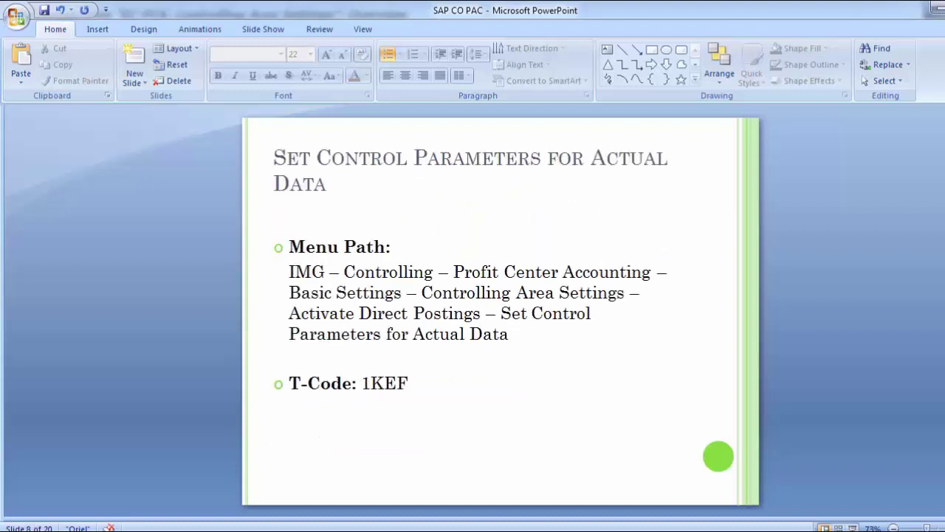
{"action": "key", "text": "Page_Up"}
{"action": "key", "text": "Page_Down"}
{"action": "key", "text": "Page_Down"}
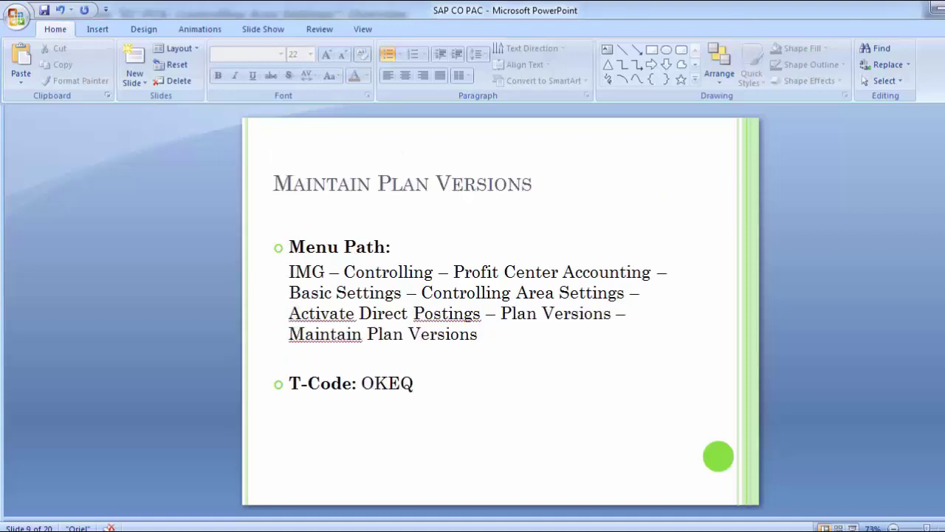
{"action": "key", "text": "Page_Up"}
{"action": "key", "text": "Page_Up"}
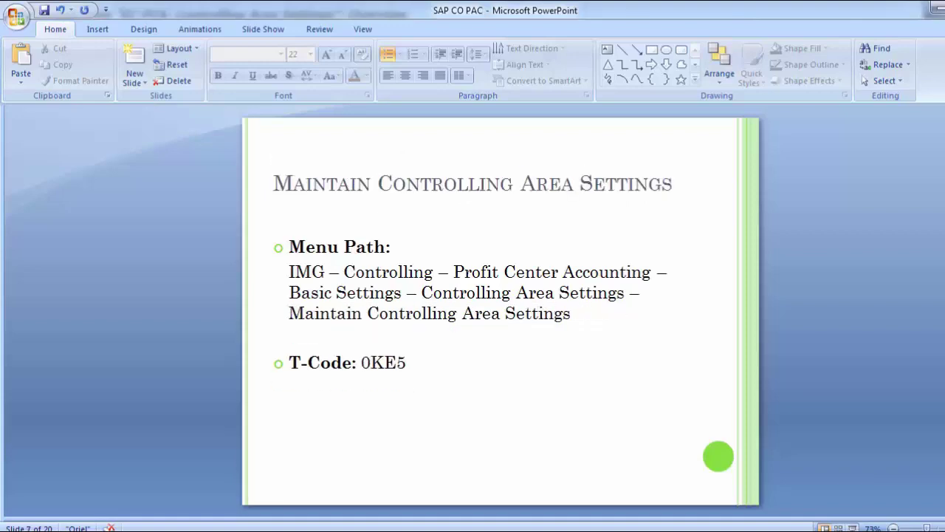
Switch back to SAP and set the Standard Hierarchy of controlling area Z100 to 1200
{"action": "key", "text": "alt+Tab"}
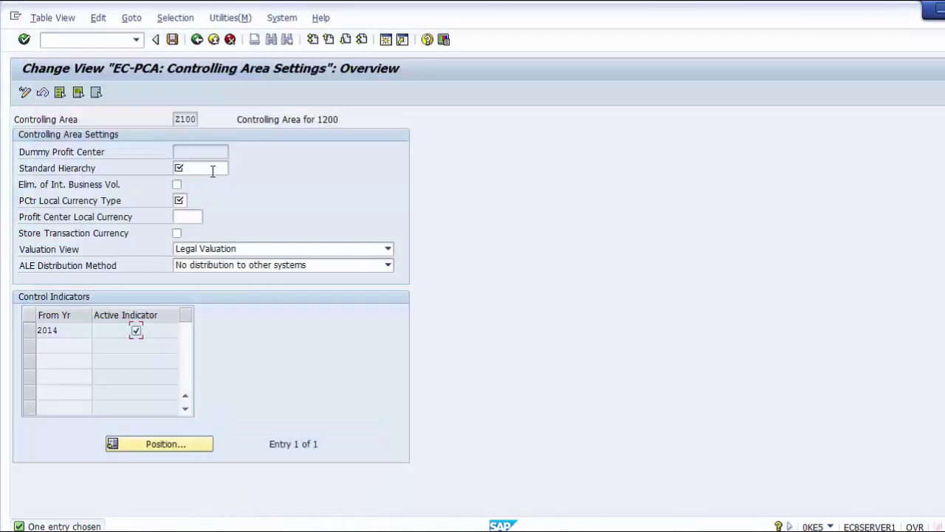
{"action": "left_click", "coordinate": [213, 171]}
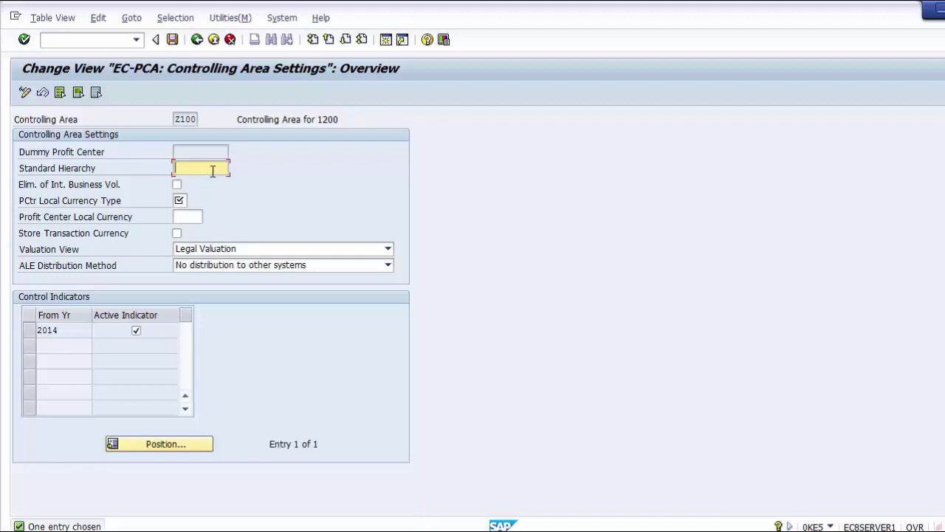
{"action": "type", "text": "1200"}
{"action": "left_click", "coordinate": [64, 188]}
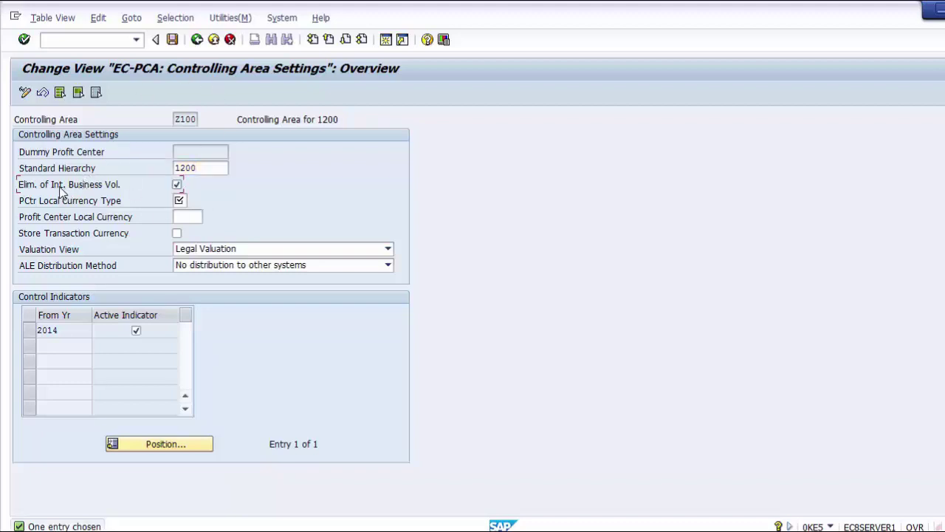
{"action": "left_click", "coordinate": [53, 189]}
{"action": "key", "text": "Tab"}
Set the PCtr Local Currency Type to 20 (Controlling area currency) and the Profit Center Local Currency to USD
{"action": "left_click", "coordinate": [181, 201]}
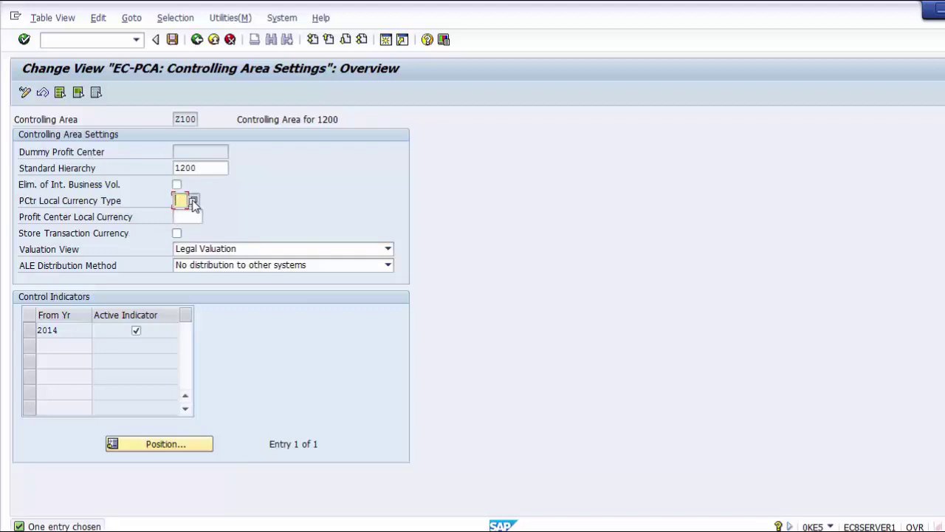
{"action": "left_click", "coordinate": [194, 201]}
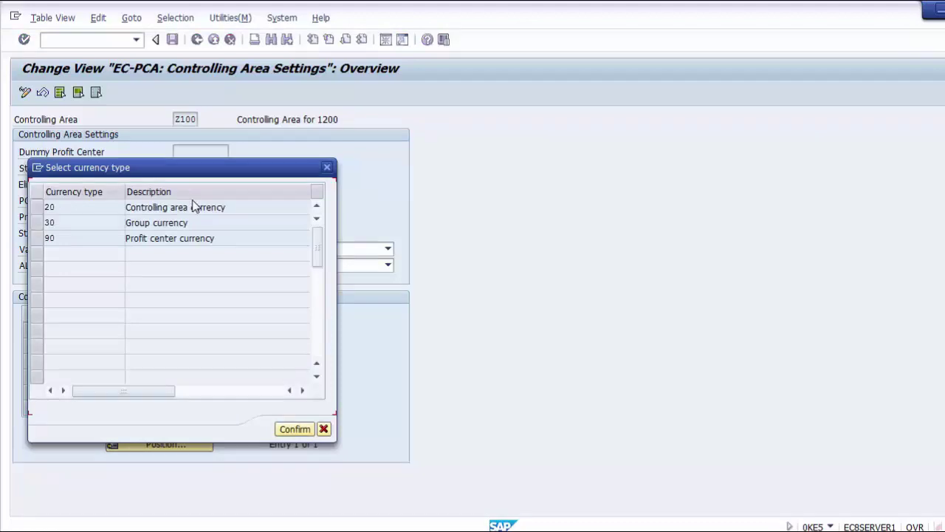
{"action": "left_click", "coordinate": [103, 206]}
{"action": "left_click", "coordinate": [103, 222]}
{"action": "left_click", "coordinate": [101, 237]}
{"action": "left_click", "coordinate": [93, 207]}
{"action": "left_click", "coordinate": [49, 207]}
{"action": "left_click", "coordinate": [37, 208]}
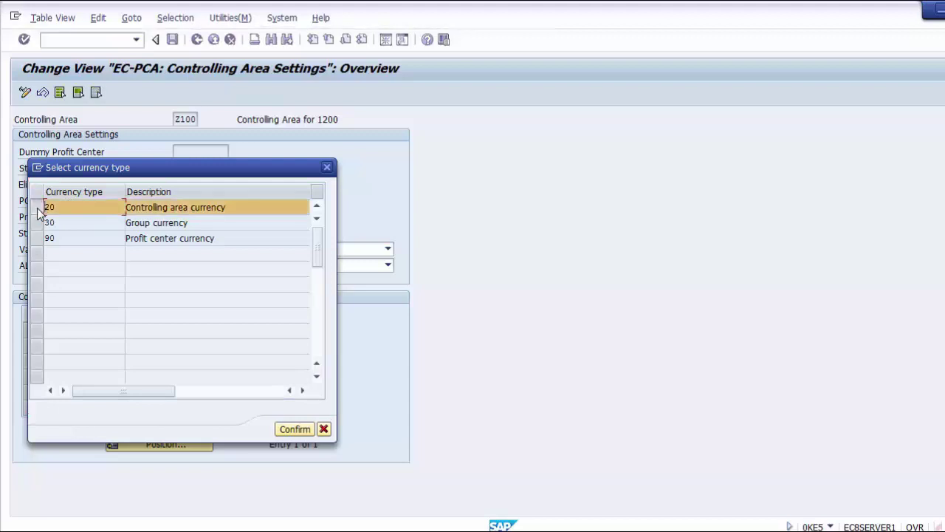
{"action": "left_click", "coordinate": [294, 429]}
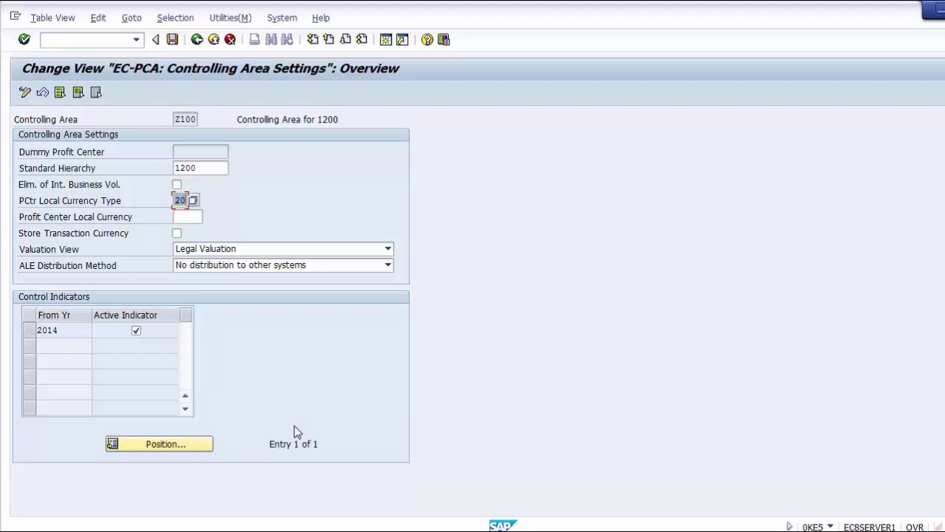
{"action": "key", "text": "Tab"}
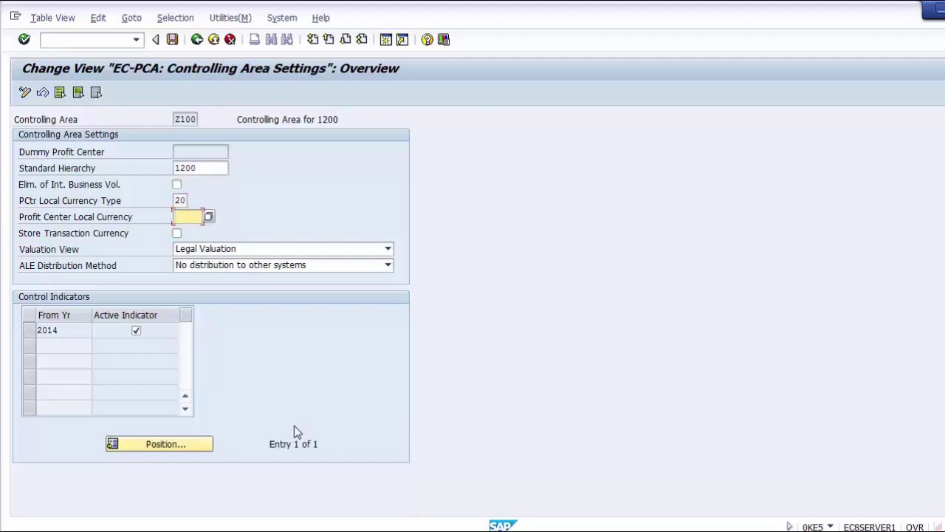
{"action": "type", "text": "USD"}
Review the available Valuation View options and select Legal Valuation
{"action": "left_click", "coordinate": [51, 253]}
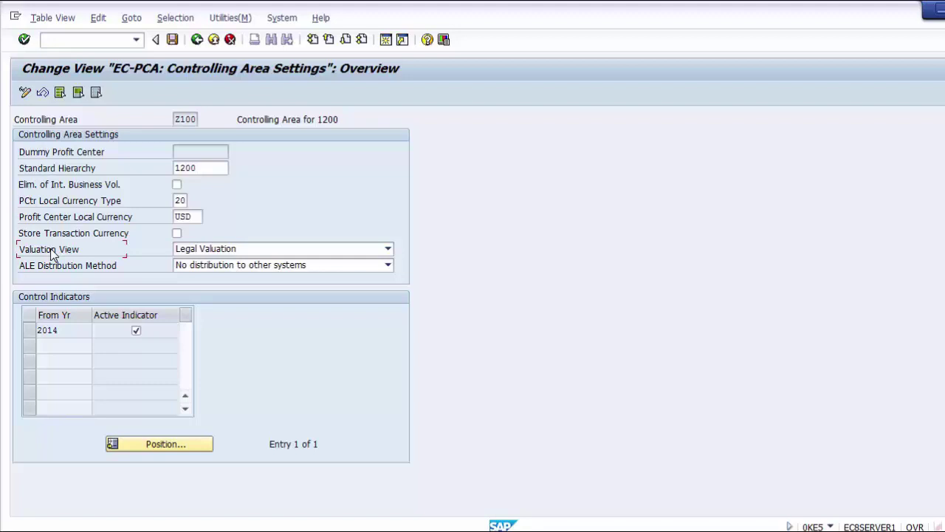
{"action": "left_click", "coordinate": [389, 252]}
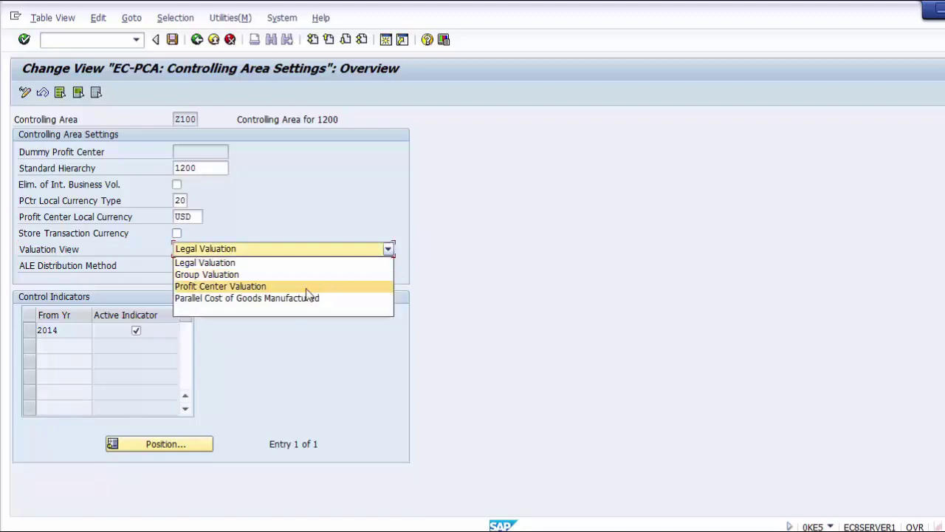
{"action": "left_click", "coordinate": [321, 210]}
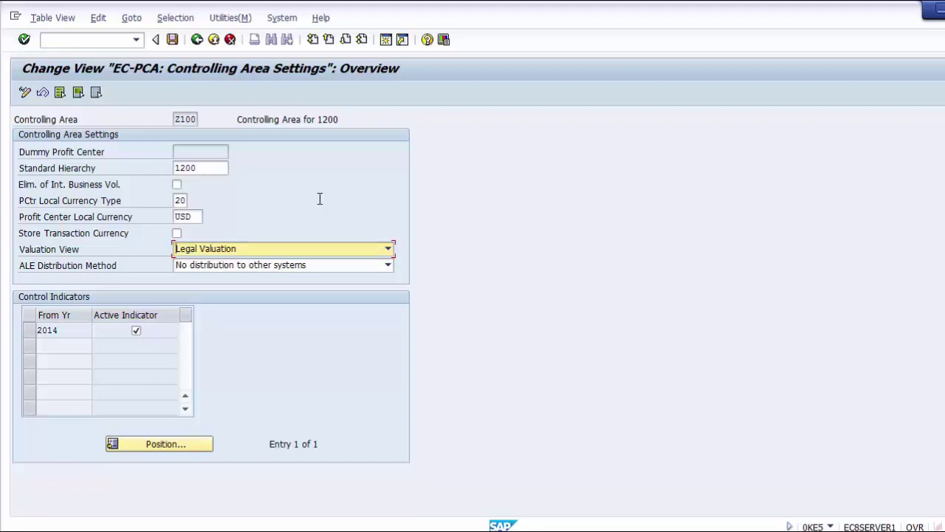
{"action": "left_click", "coordinate": [264, 251]}
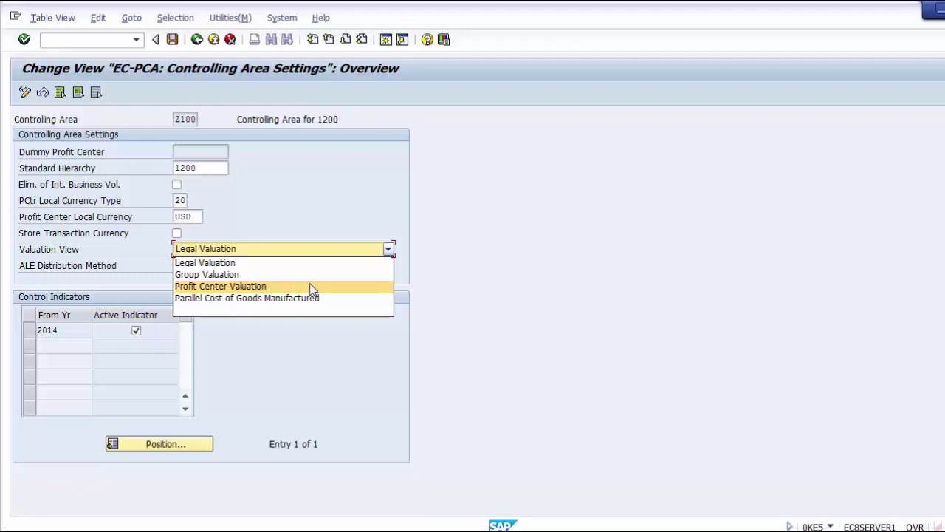
{"action": "left_click", "coordinate": [245, 263]}
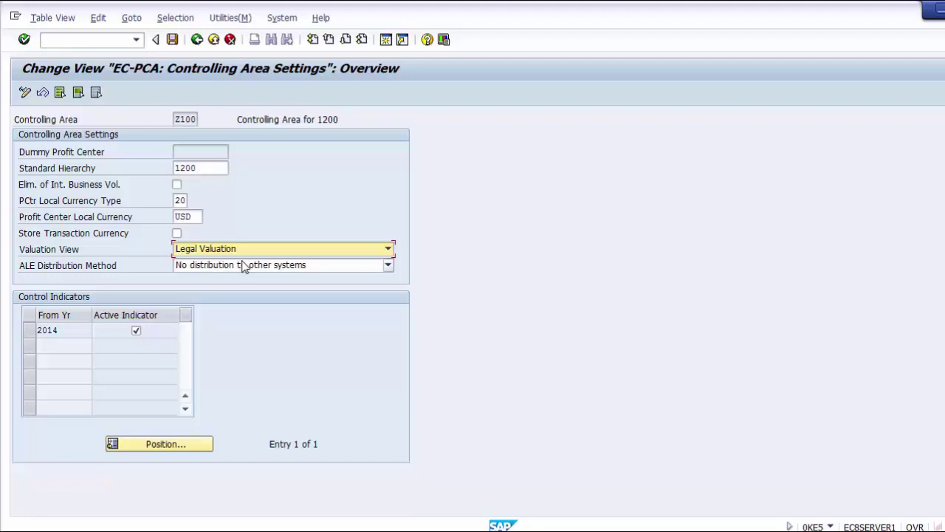
Try Group Valuation and Profit Center Valuation as the Valuation View, and restore Legal Valuation
{"action": "left_click", "coordinate": [243, 253]}
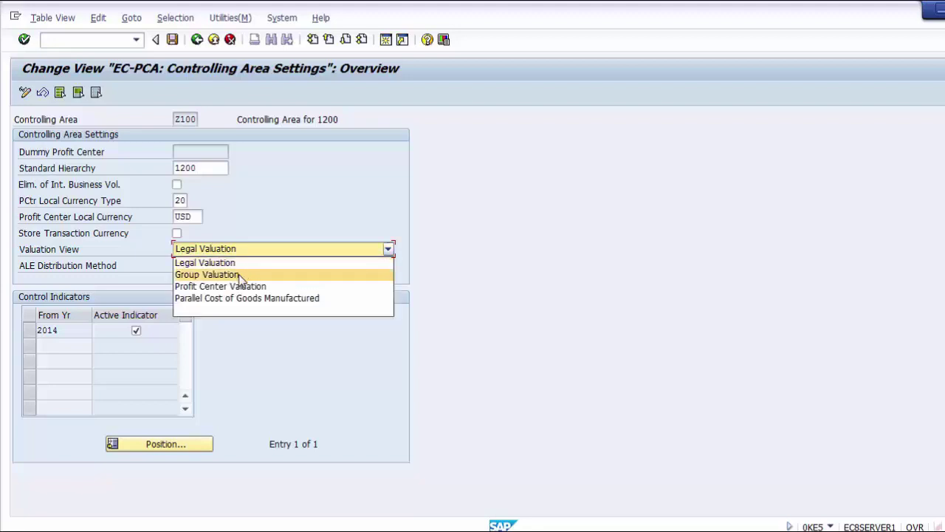
{"action": "left_click", "coordinate": [244, 275]}
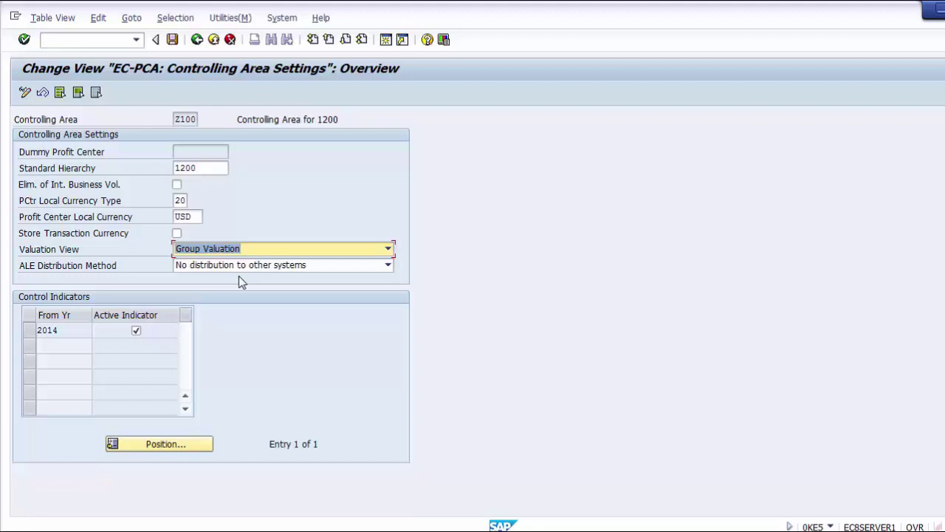
{"action": "left_click", "coordinate": [241, 251]}
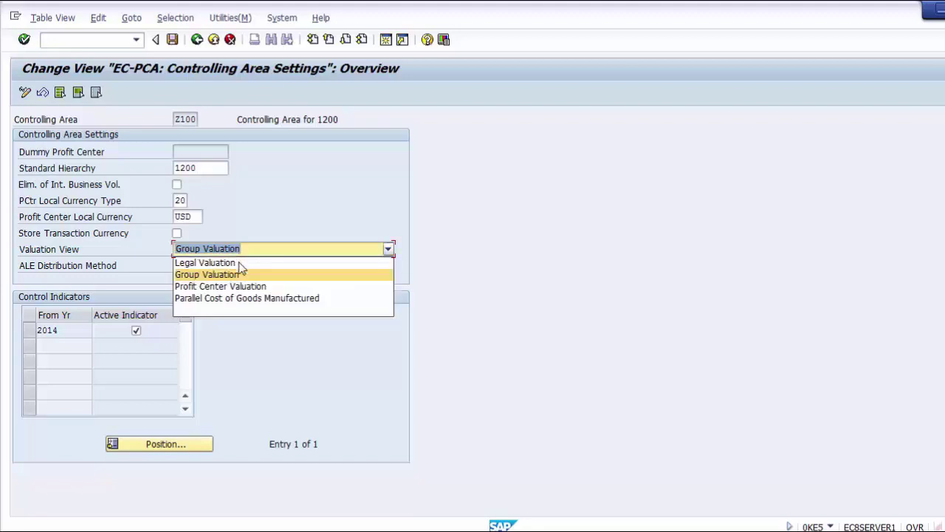
{"action": "left_click", "coordinate": [246, 287]}
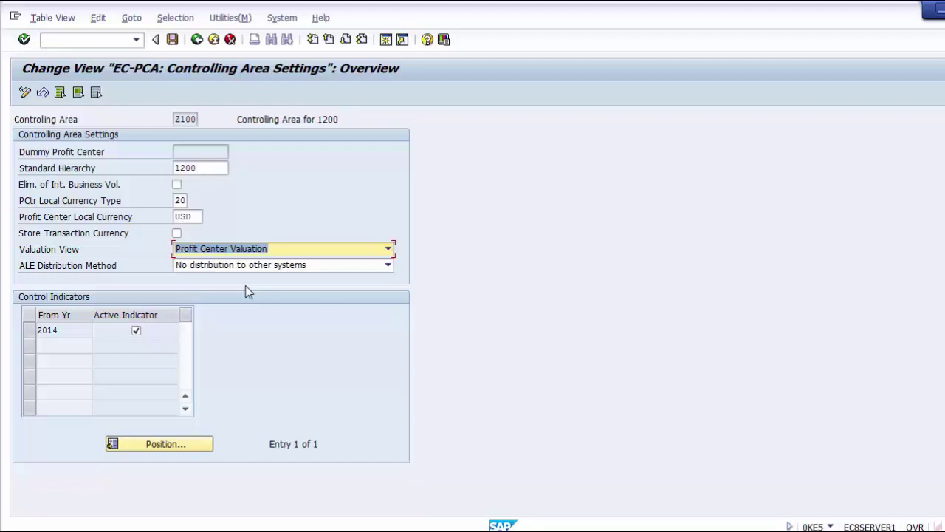
{"action": "left_click", "coordinate": [295, 251]}
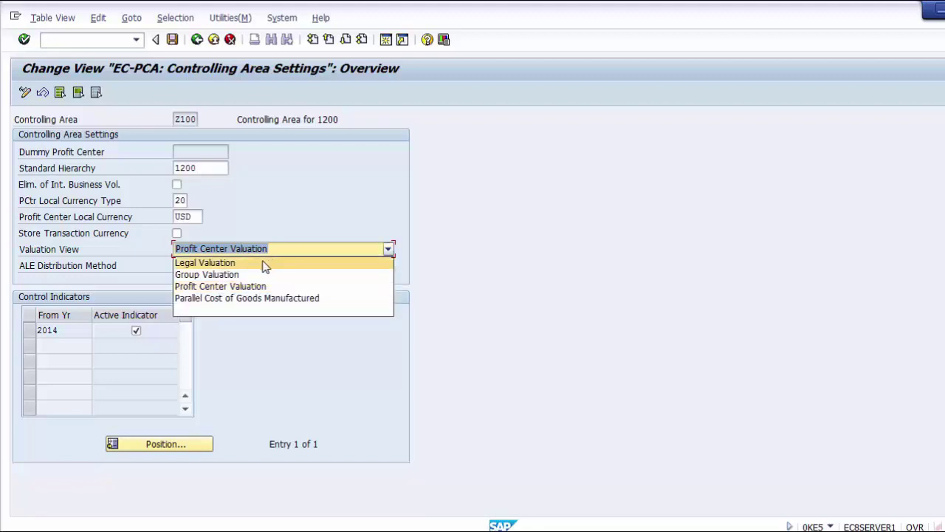
{"action": "left_click", "coordinate": [265, 265]}
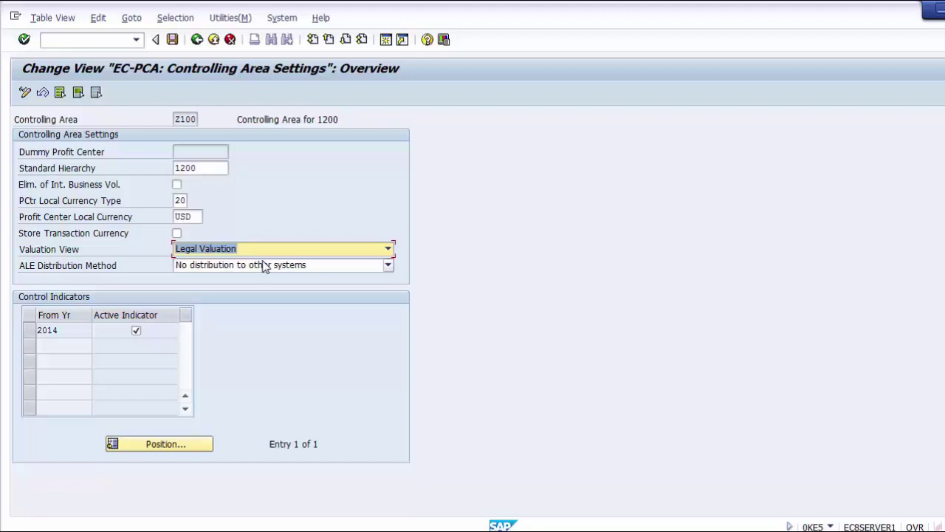
Select No distribution to other systems as the ALE Distribution Method and save the controlling area settings
{"action": "left_click", "coordinate": [269, 268]}
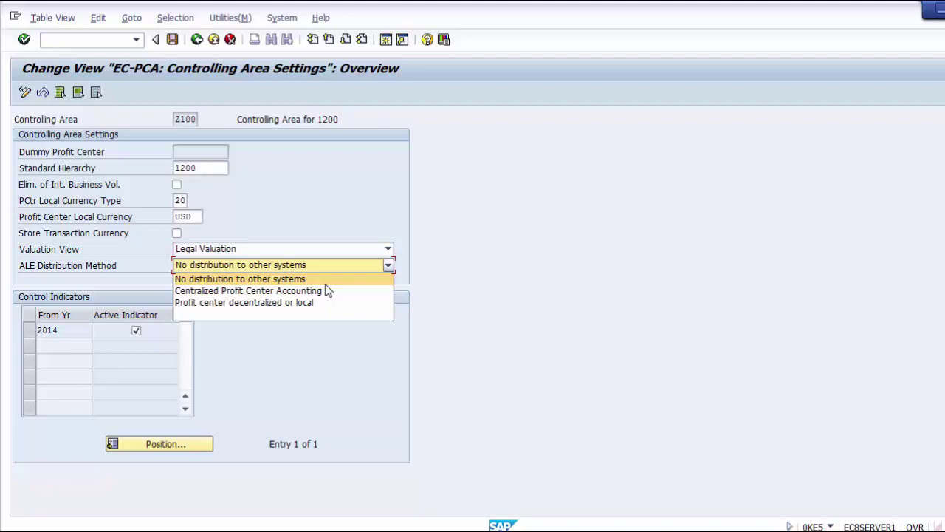
{"action": "left_click", "coordinate": [302, 284]}
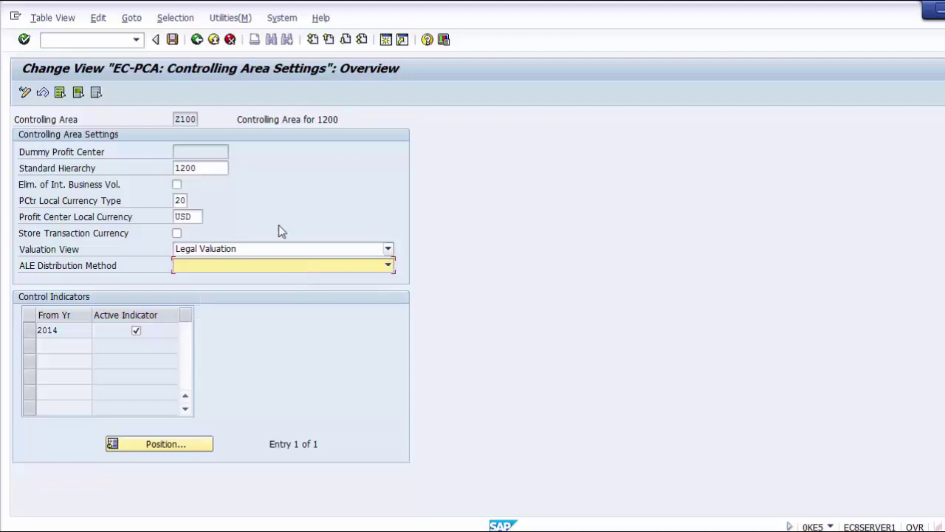
{"action": "left_click", "coordinate": [212, 171]}
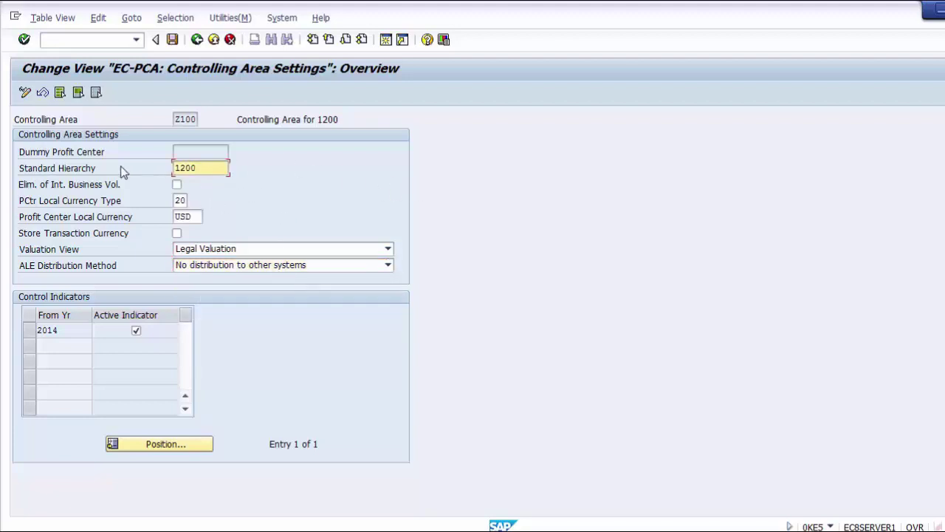
{"action": "left_click", "coordinate": [220, 168]}
{"action": "left_click", "coordinate": [180, 200]}
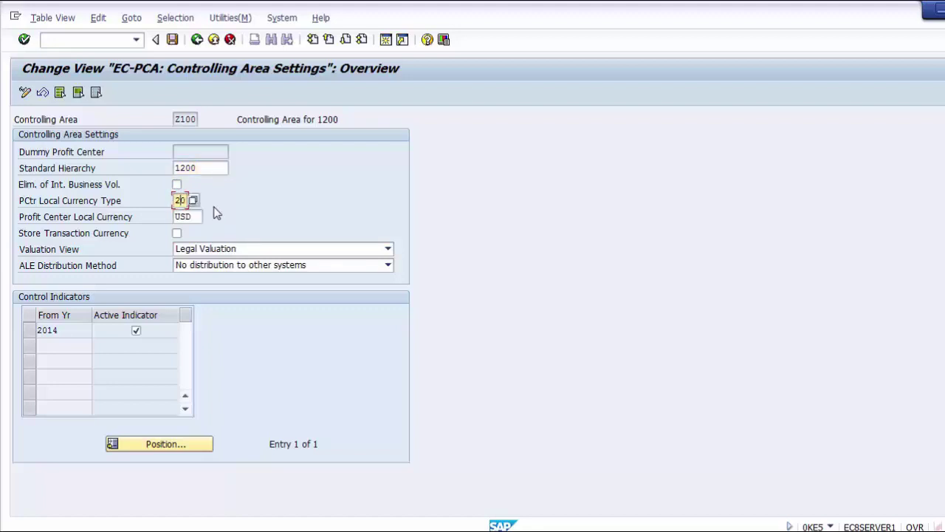
{"action": "left_click", "coordinate": [198, 216]}
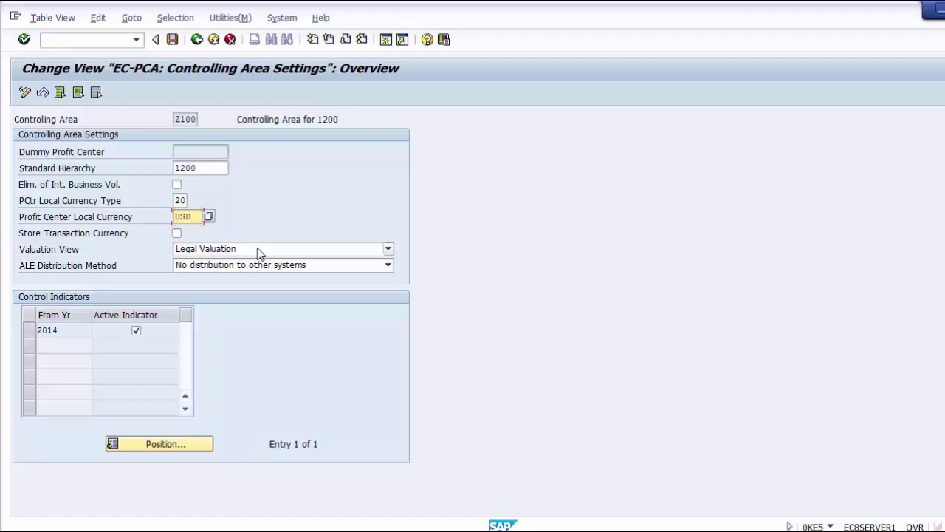
{"action": "left_click", "coordinate": [100, 270]}
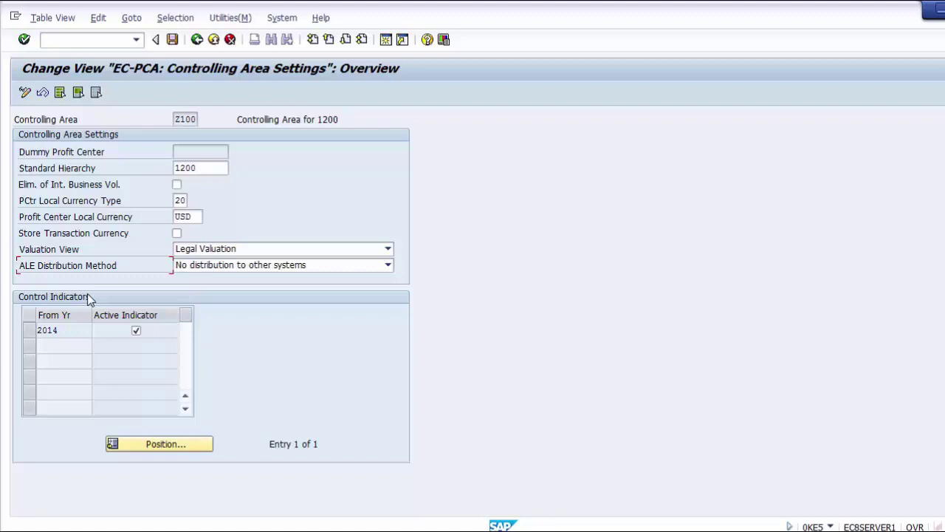
{"action": "left_click", "coordinate": [56, 330]}
{"action": "left_click", "coordinate": [145, 333]}
{"action": "key", "text": "space"}
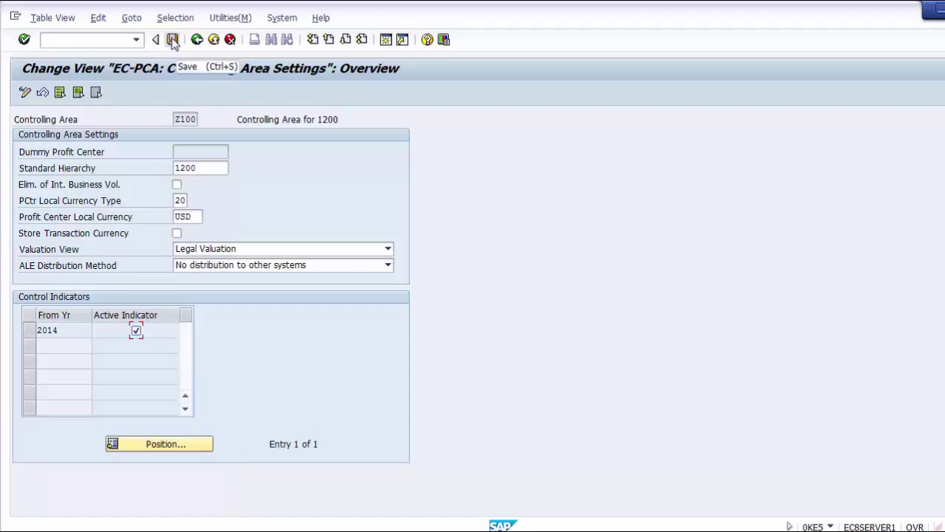
{"action": "left_click", "coordinate": [172, 41]}
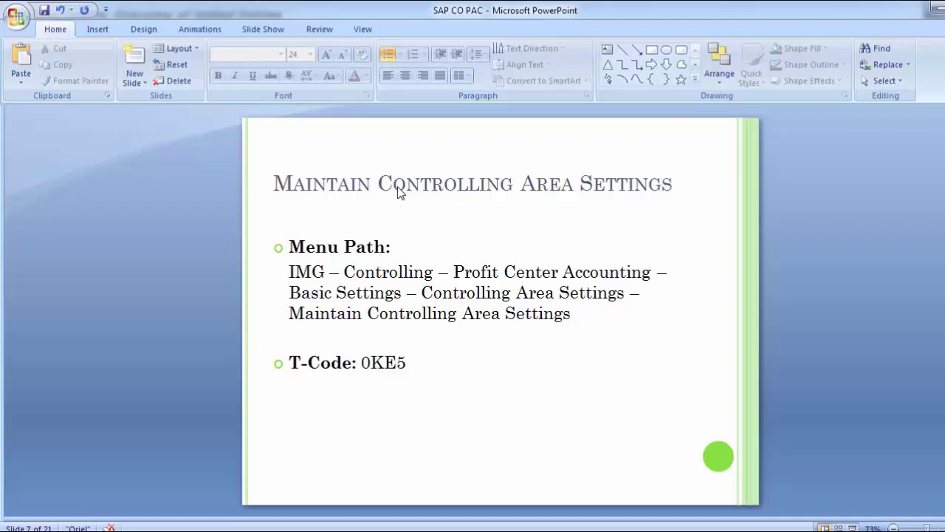
Read the Define Dummy Profit Center slide in the PowerPoint presentation and switch back to SAP
{"action": "scroll", "coordinate": [399, 191], "scroll_direction": "down", "scroll_amount": 1}
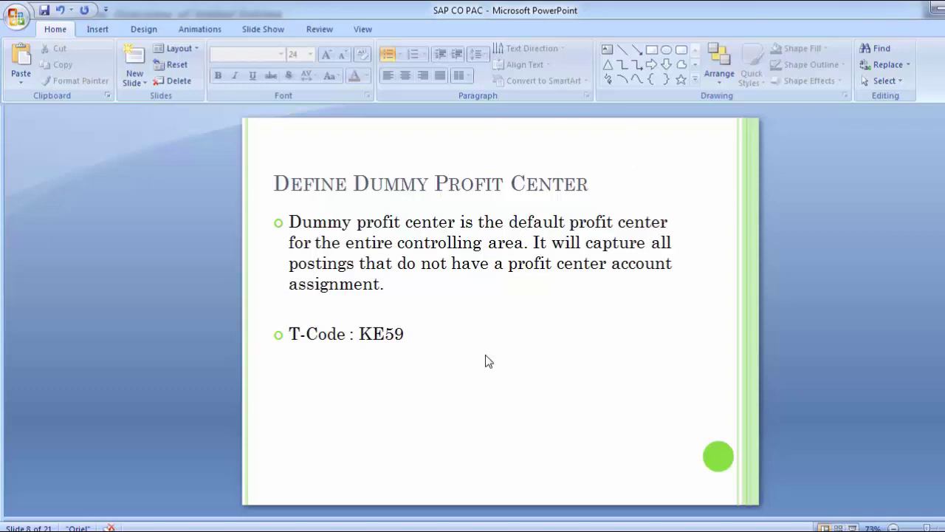
{"action": "mouse_move", "coordinate": [477, 530]}
{"action": "left_click", "coordinate": [654, 463]}
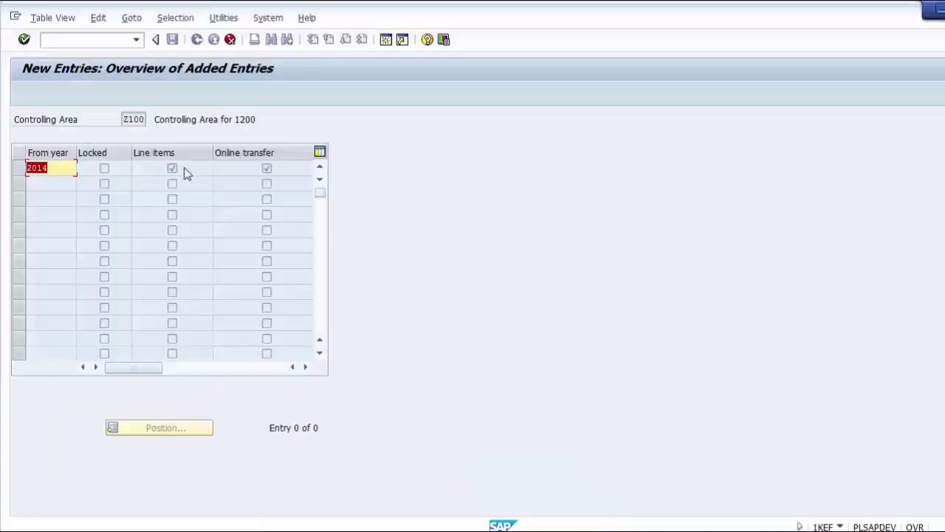
Start transaction KE59 and open the basic data for a new dummy profit center with the key DUMMY
{"action": "type", "text": "/n"}
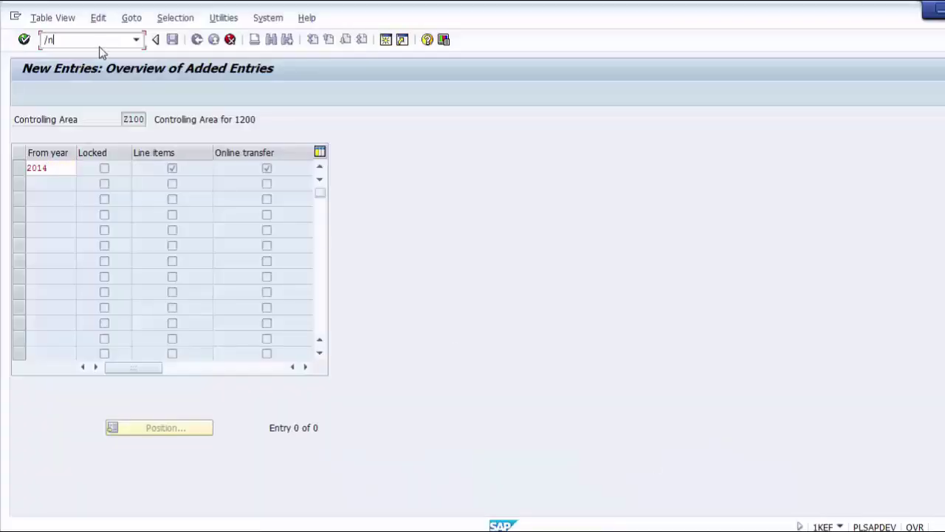
{"action": "type", "text": "KE59"}
{"action": "key", "text": "Return"}
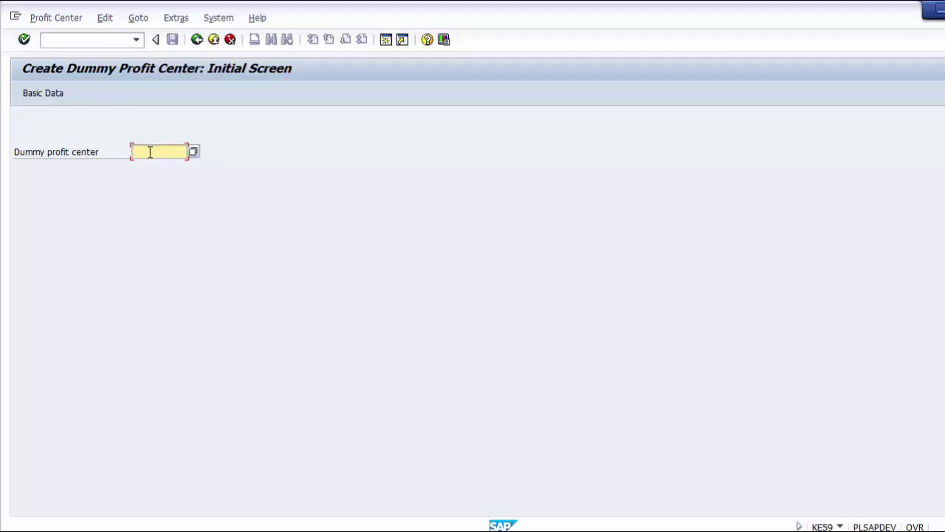
{"action": "type", "text": "DUMMY"}
{"action": "key", "text": "Return"}
{"action": "left_click", "coordinate": [48, 96]}
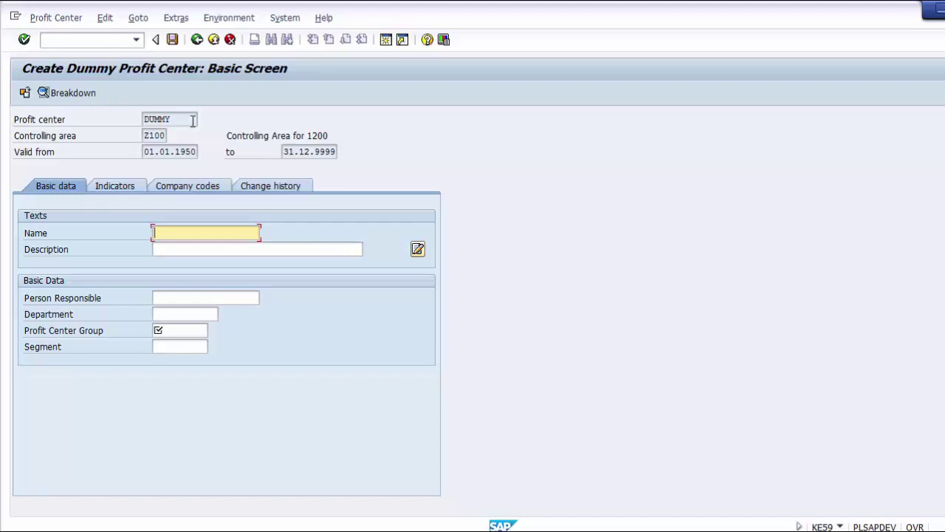
Enter Dummy Profit Center as the name of profit center DUMMY in controlling area Z100
{"action": "left_click_drag", "start_coordinate": [192, 120], "coordinate": [169, 137]}
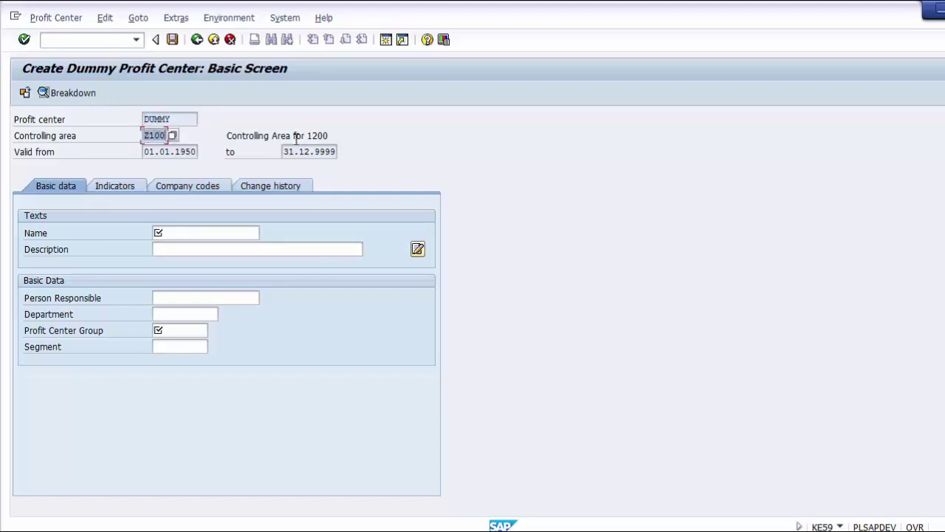
{"action": "left_click", "coordinate": [191, 232]}
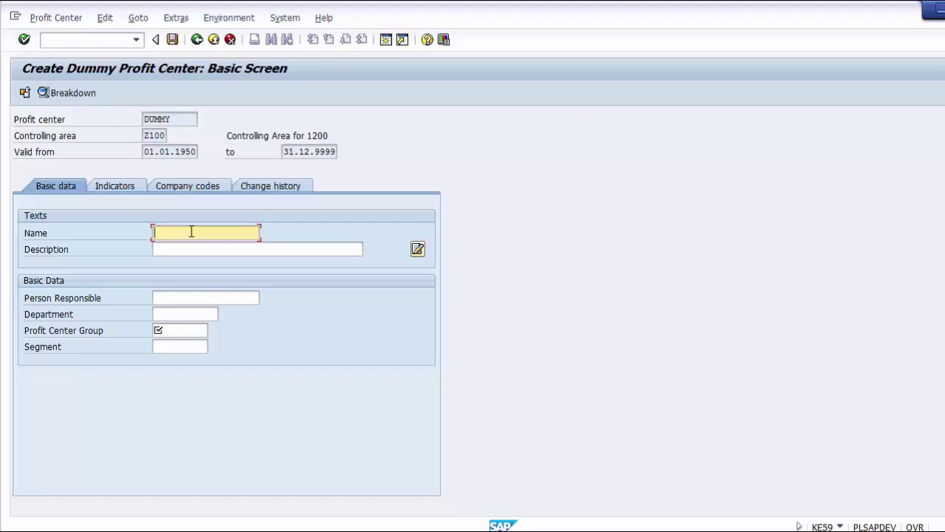
{"action": "type", "text": "Dmmy Profit Center"}
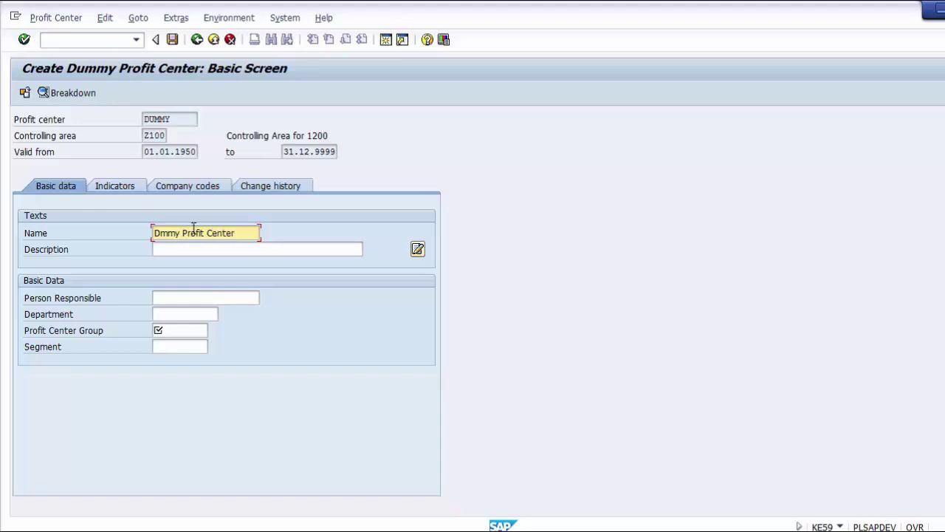
{"action": "left_click", "coordinate": [160, 233]}
{"action": "type", "text": "uy"}
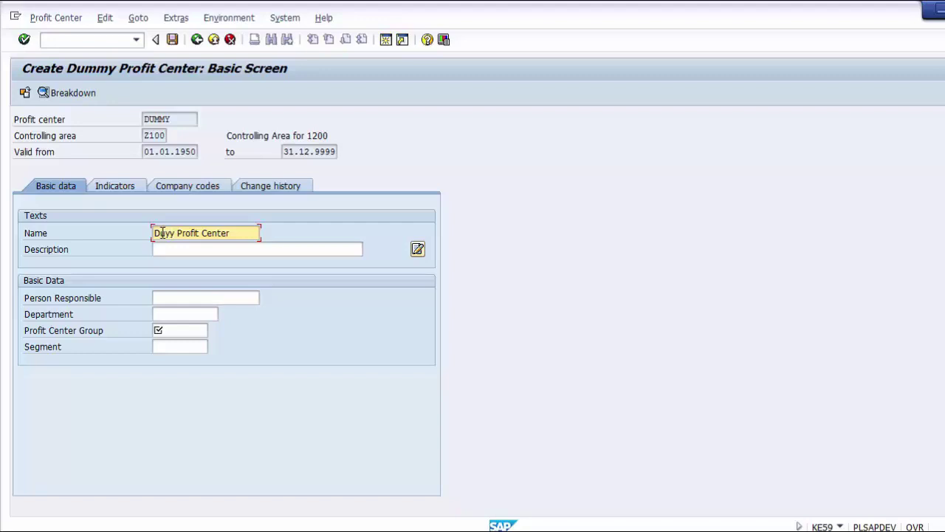
{"action": "key", "text": "Insert"}
{"action": "type", "text": "mm"}
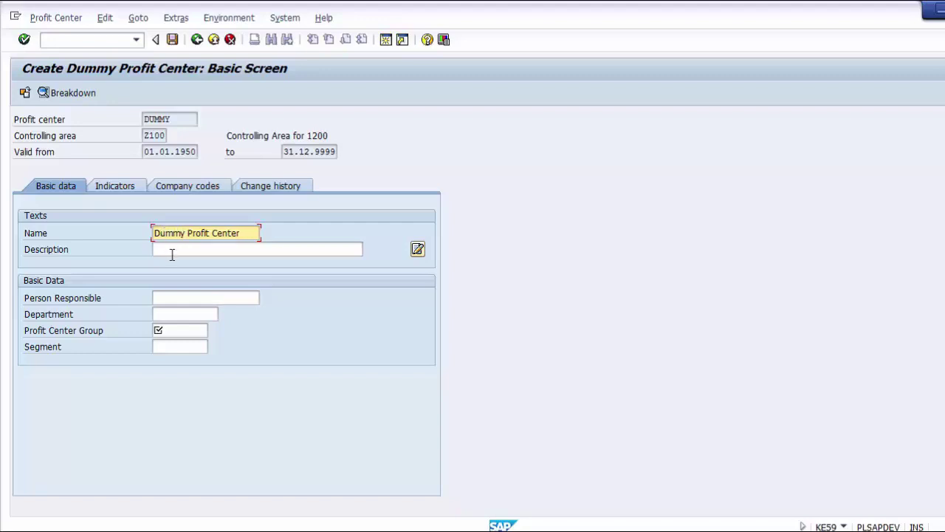
Copy the name of profit center DUMMY into its description and extend it to read Dummy Profit Center 2014
{"action": "left_click_drag", "start_coordinate": [246, 232], "coordinate": [134, 232]}
{"action": "key", "text": "ctrl+c"}
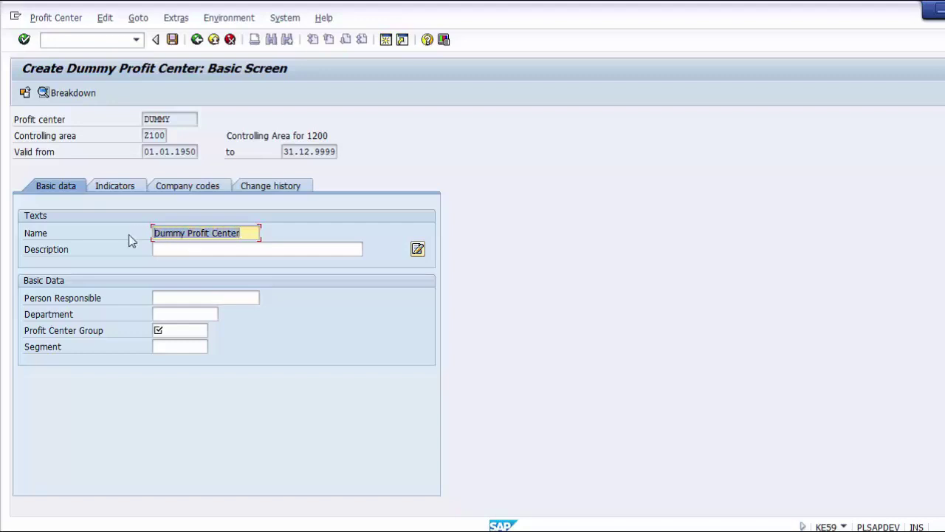
{"action": "left_click", "coordinate": [158, 252]}
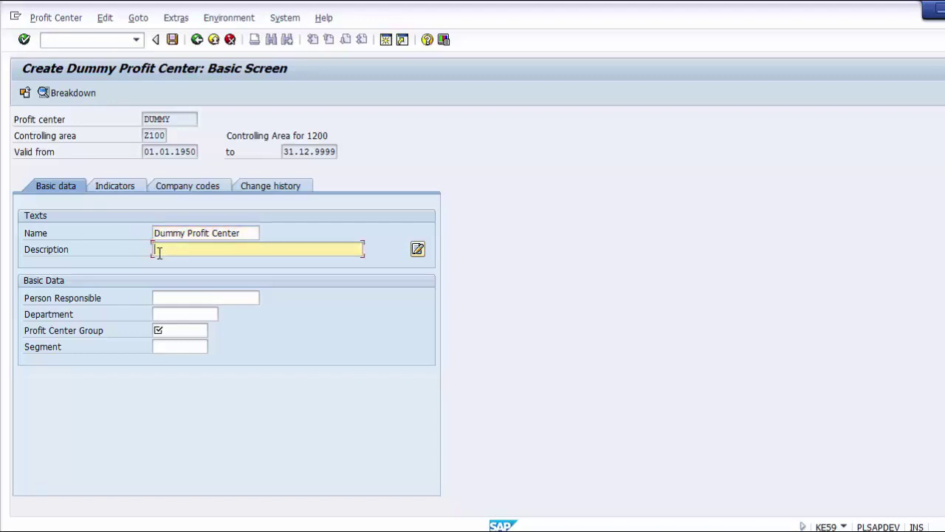
{"action": "key", "text": "ctrl+v"}
{"action": "type", "text": "20"}
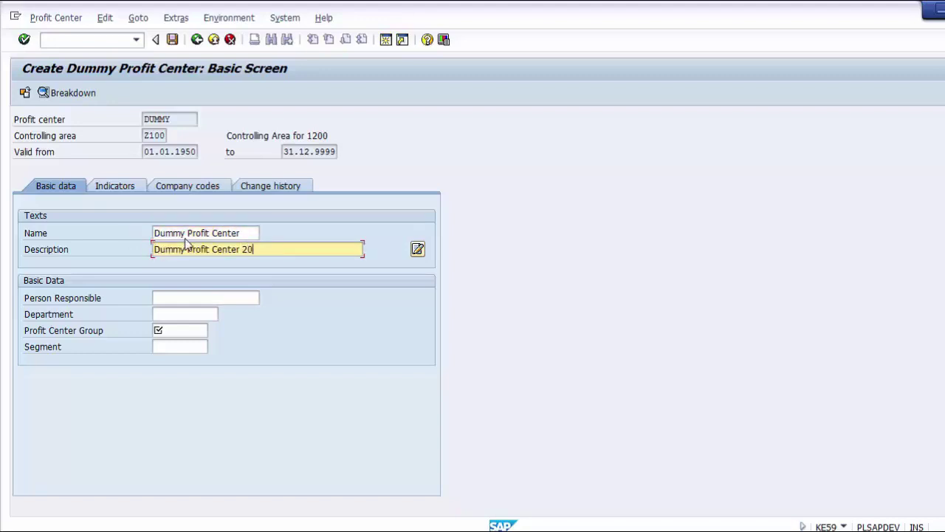
{"action": "type", "text": "14"}
Enter Controlling as the department and 1200 as the profit center group of the dummy profit center
{"action": "left_click", "coordinate": [170, 298]}
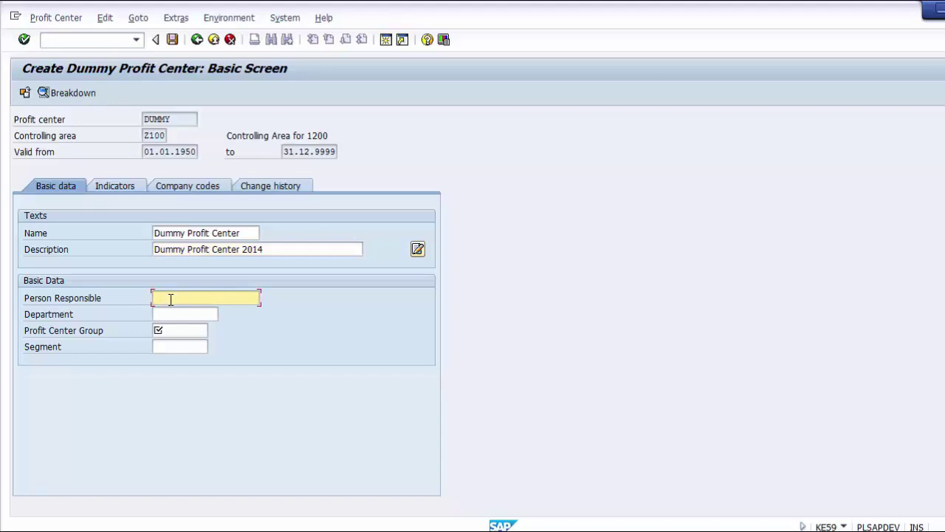
{"action": "left_click", "coordinate": [167, 315]}
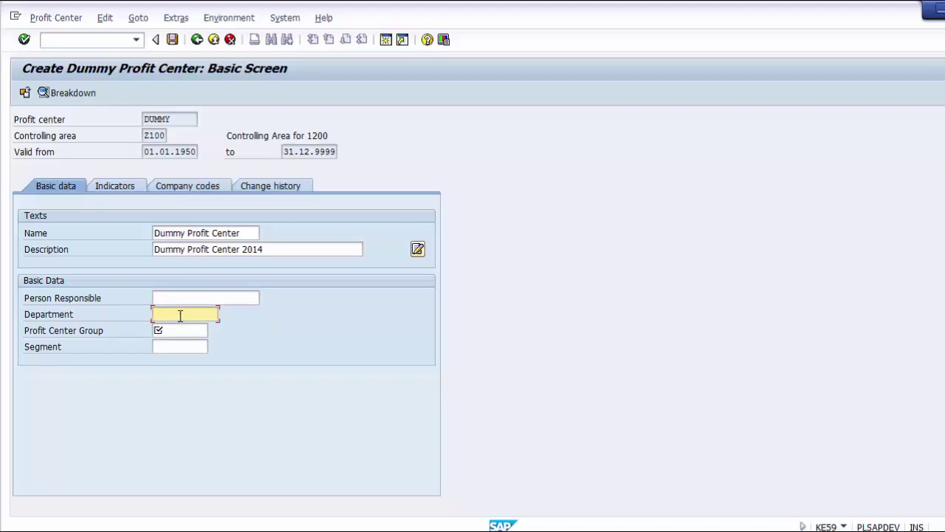
{"action": "type", "text": "Controlling"}
{"action": "left_click", "coordinate": [181, 330]}
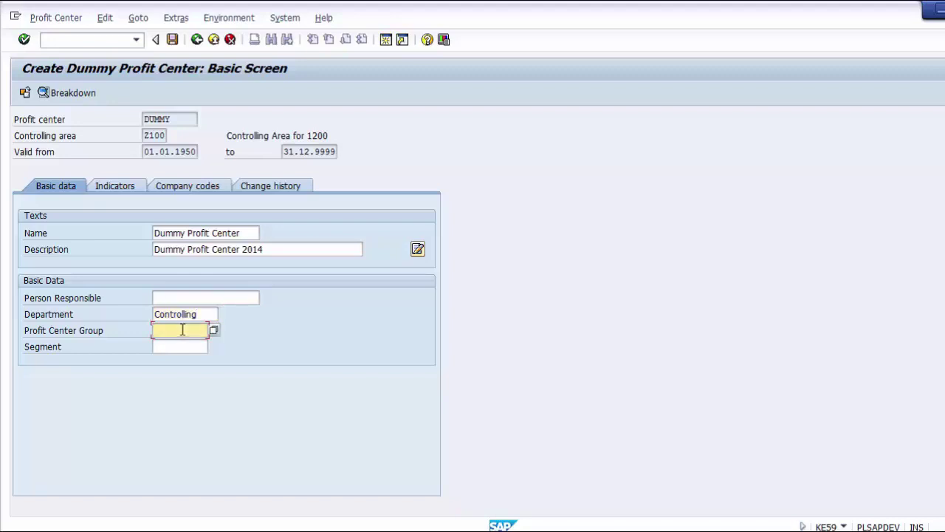
{"action": "type", "text": "1200"}
{"action": "left_click", "coordinate": [214, 330]}
{"action": "left_click", "coordinate": [192, 333]}
{"action": "left_click_drag", "start_coordinate": [192, 332], "coordinate": [141, 329]}
{"action": "left_click", "coordinate": [107, 336]}
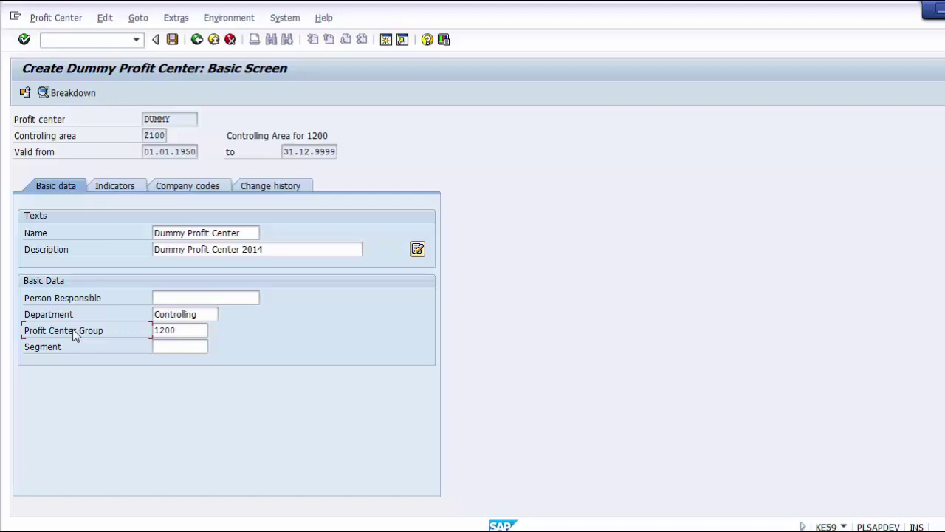
{"action": "left_click_drag", "start_coordinate": [198, 330], "coordinate": [156, 330]}
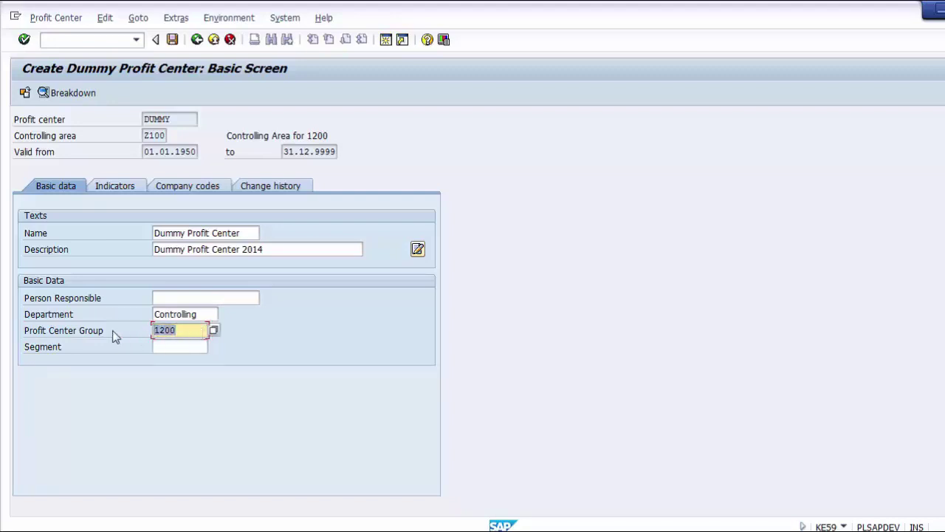
{"action": "left_click", "coordinate": [83, 333]}
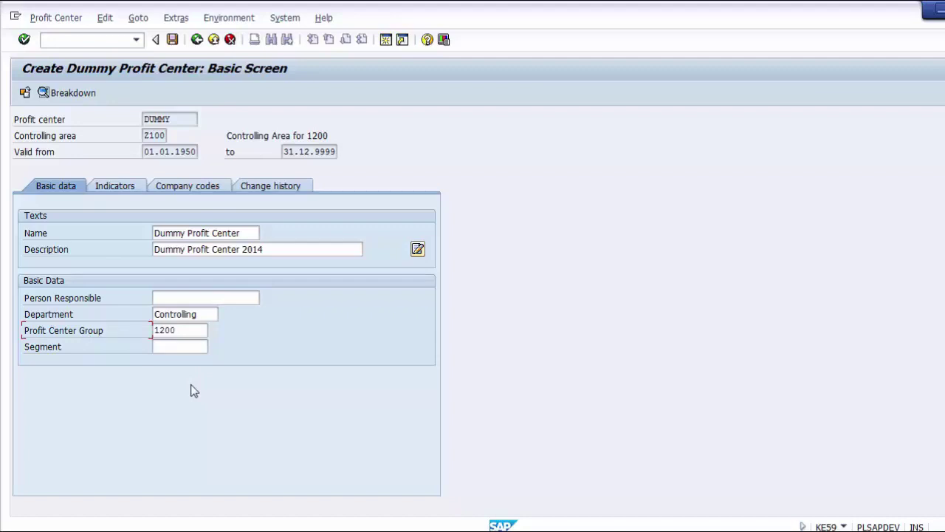
Assign segment 1000 Common to the dummy profit center and save it
{"action": "left_click", "coordinate": [172, 40]}
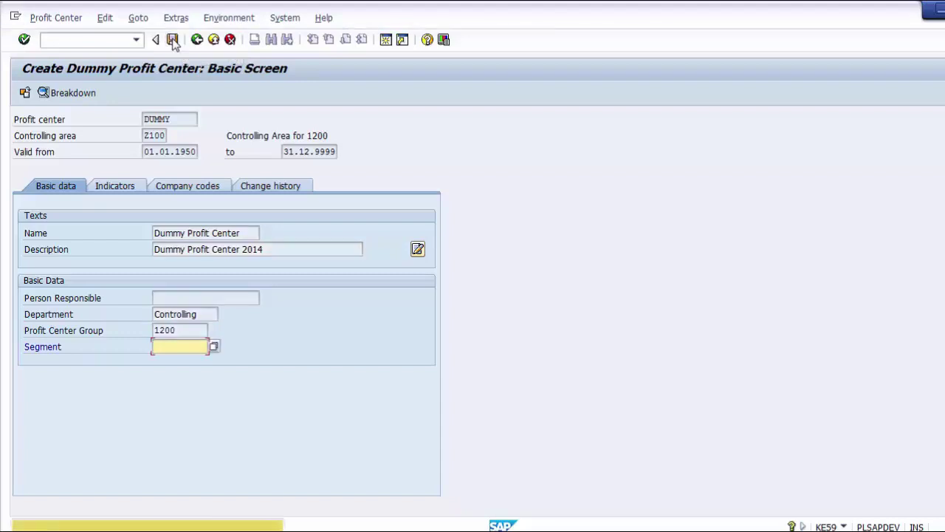
{"action": "left_click", "coordinate": [214, 347]}
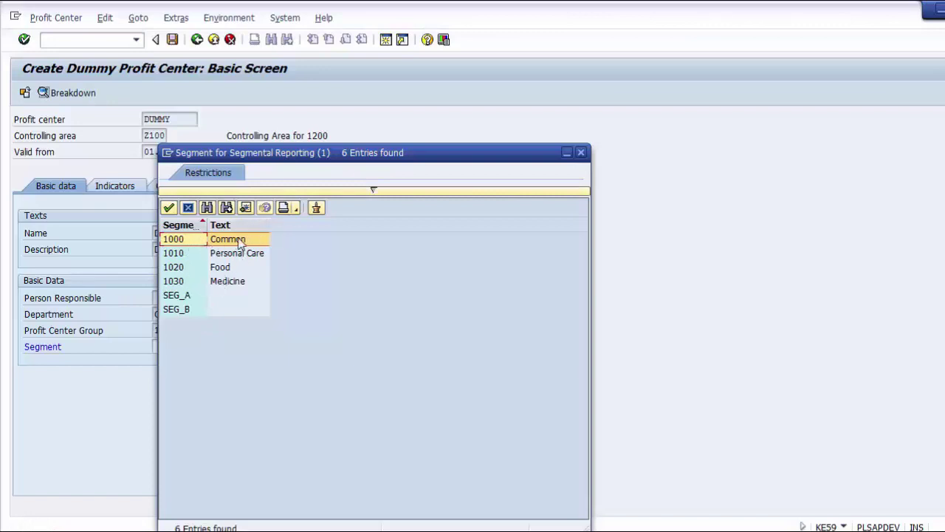
{"action": "left_click", "coordinate": [241, 242]}
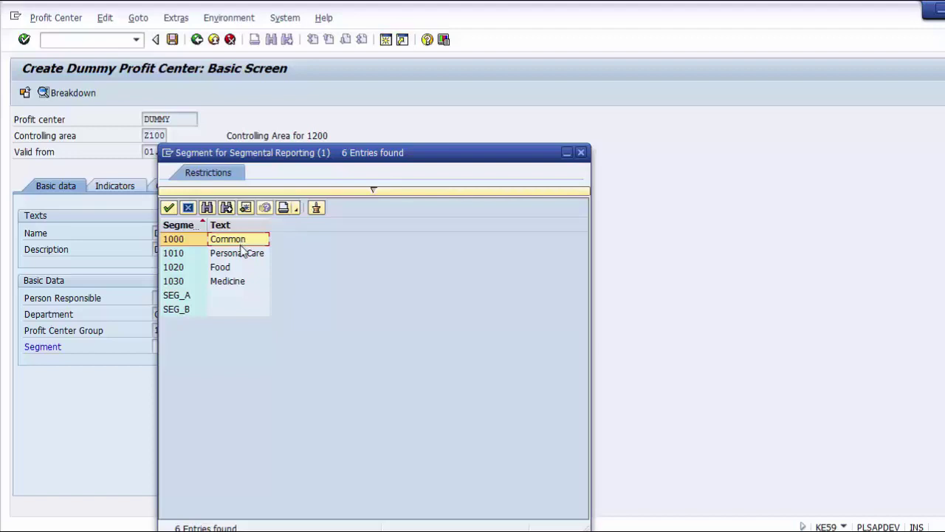
{"action": "left_click", "coordinate": [241, 255]}
{"action": "left_click", "coordinate": [239, 269]}
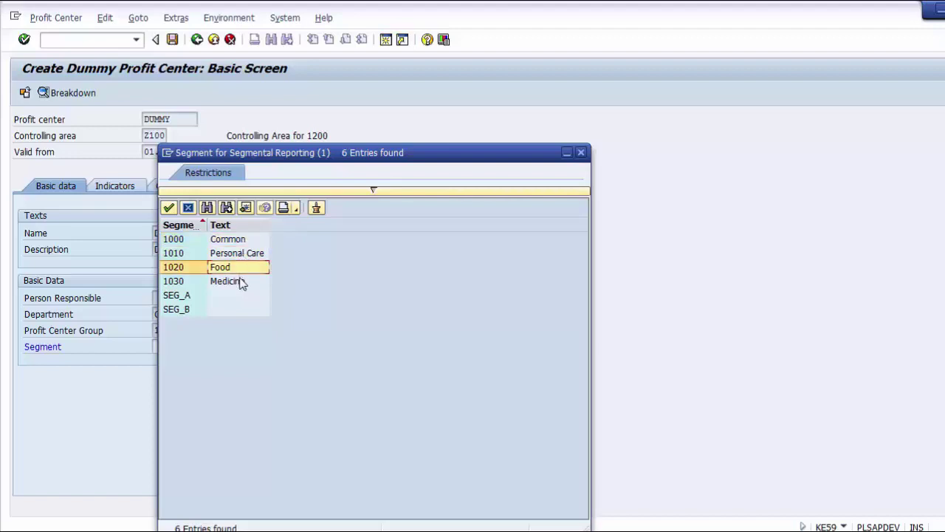
{"action": "left_click", "coordinate": [240, 283]}
{"action": "left_click", "coordinate": [234, 297]}
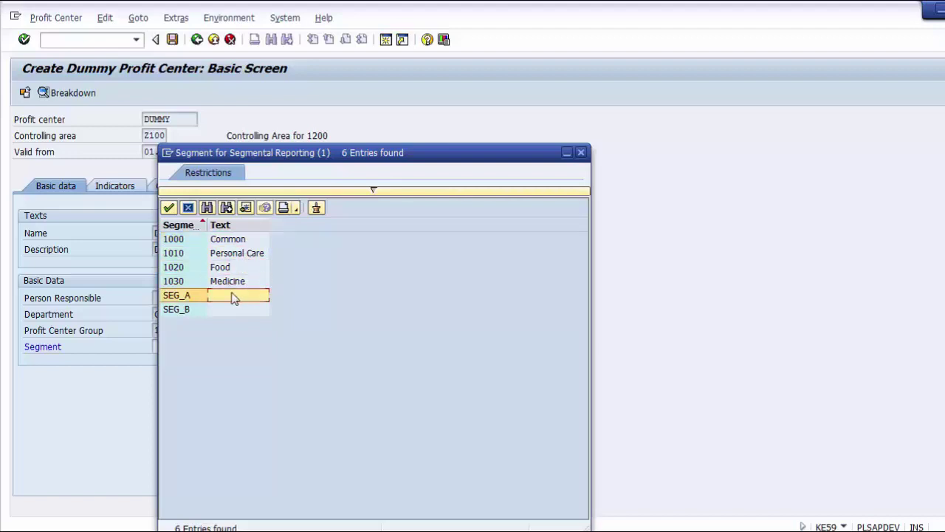
{"action": "left_click", "coordinate": [186, 244]}
{"action": "double_click", "coordinate": [218, 244]}
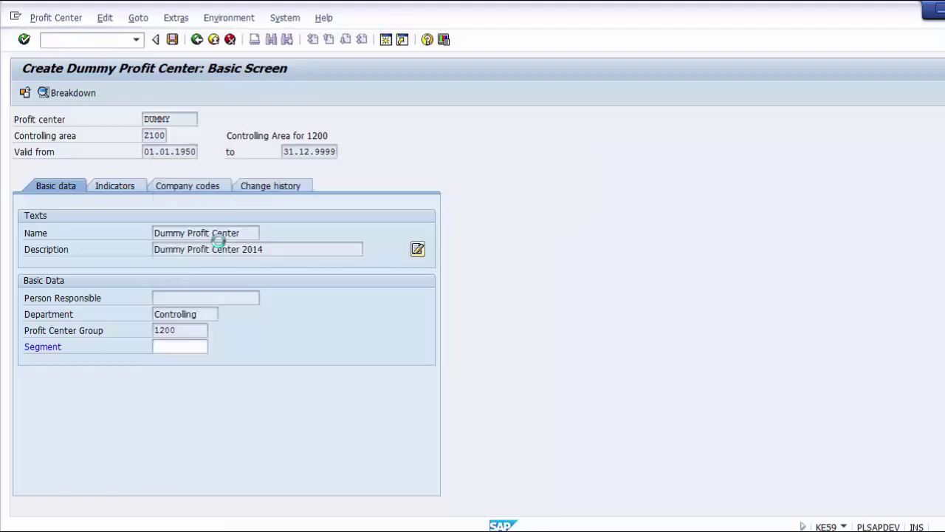
{"action": "left_click", "coordinate": [173, 40]}
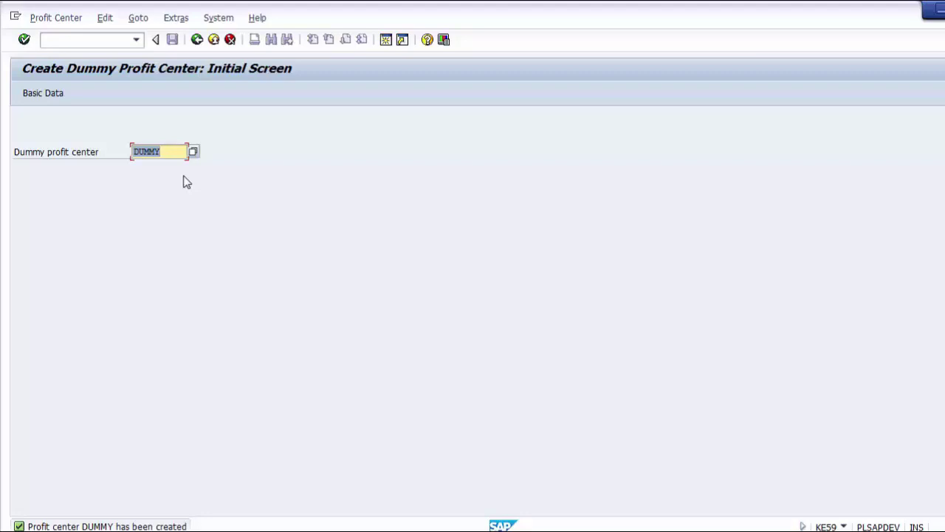
Try to create dummy profit center DUMMY a second time and leave the creation screen
{"action": "key", "text": "Return"}
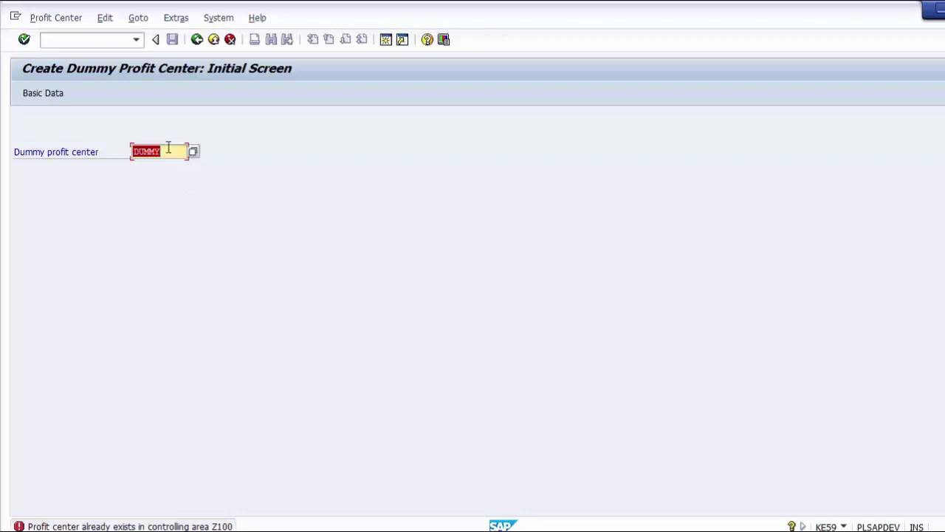
{"action": "left_click", "coordinate": [35, 94]}
{"action": "left_click", "coordinate": [196, 41]}
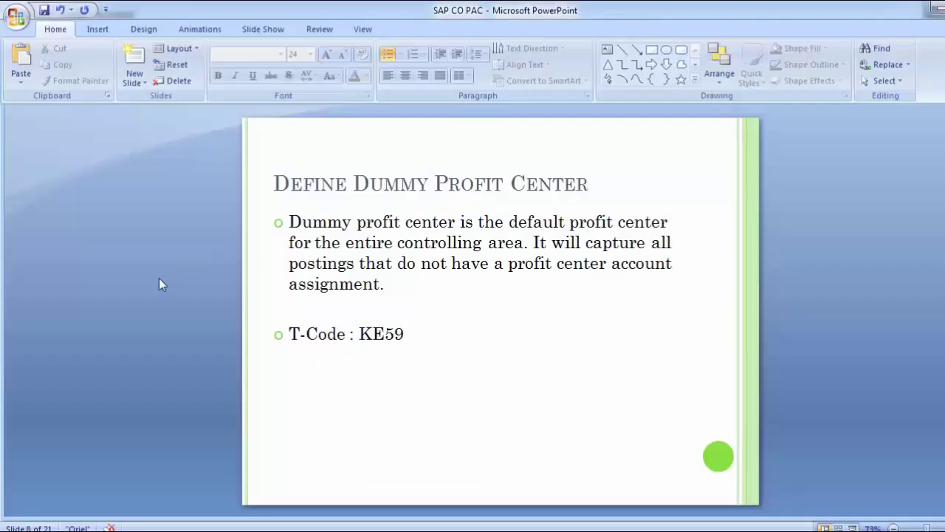
Read the Set Control Parameters for Actual Data slide in PowerPoint and switch back to the SAP controlling area settings
{"action": "key", "text": "Page_Down"}
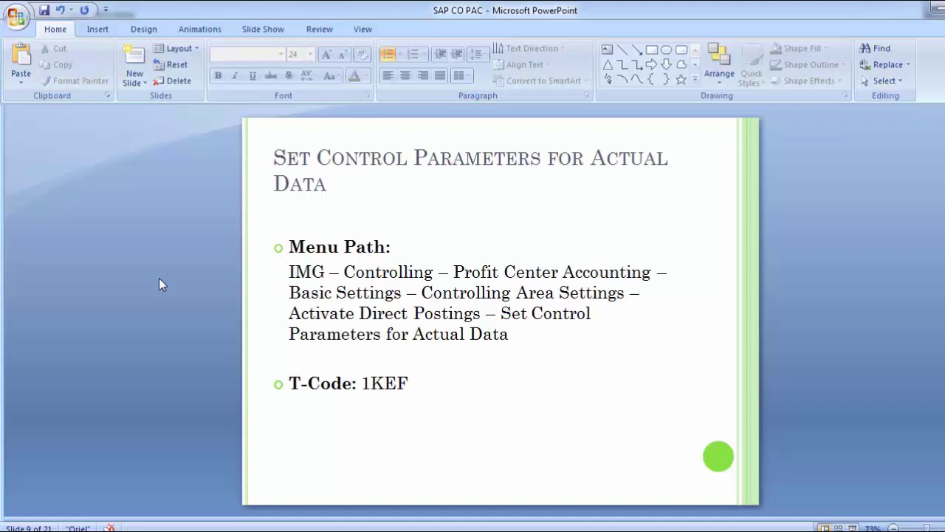
{"action": "key", "text": "ctrl+z"}
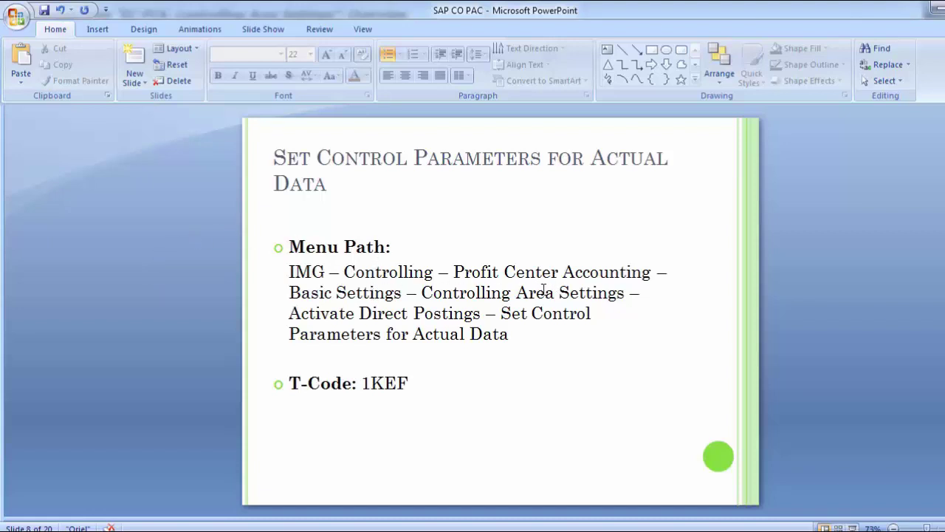
{"action": "key", "text": "alt"}
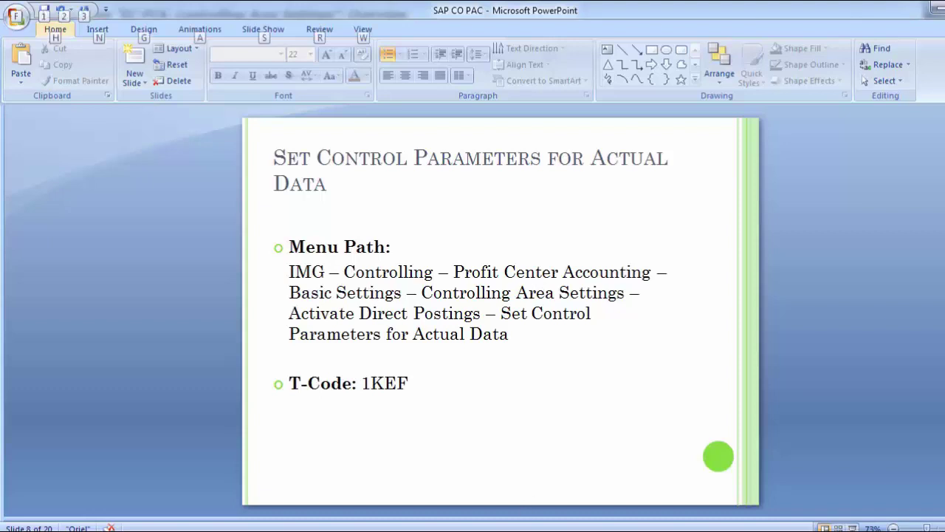
{"action": "mouse_move", "coordinate": [432, 531]}
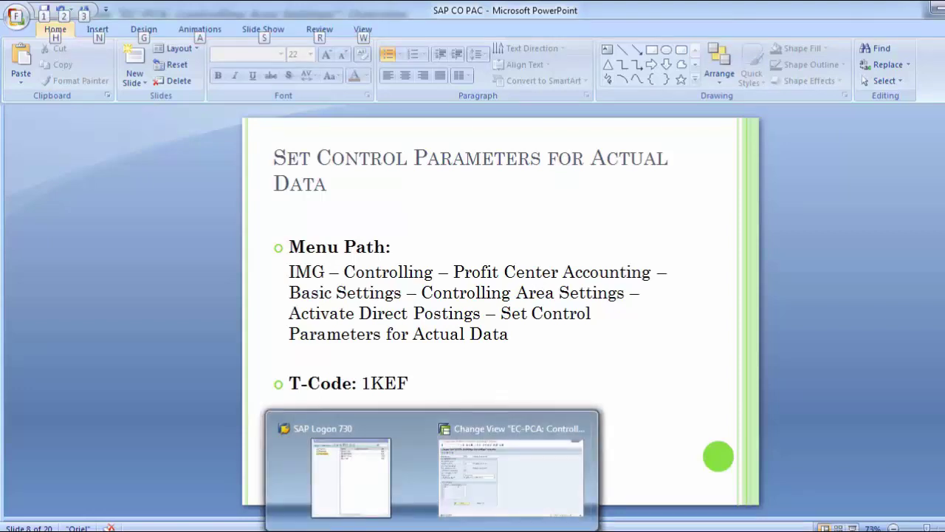
{"action": "left_click", "coordinate": [464, 510]}
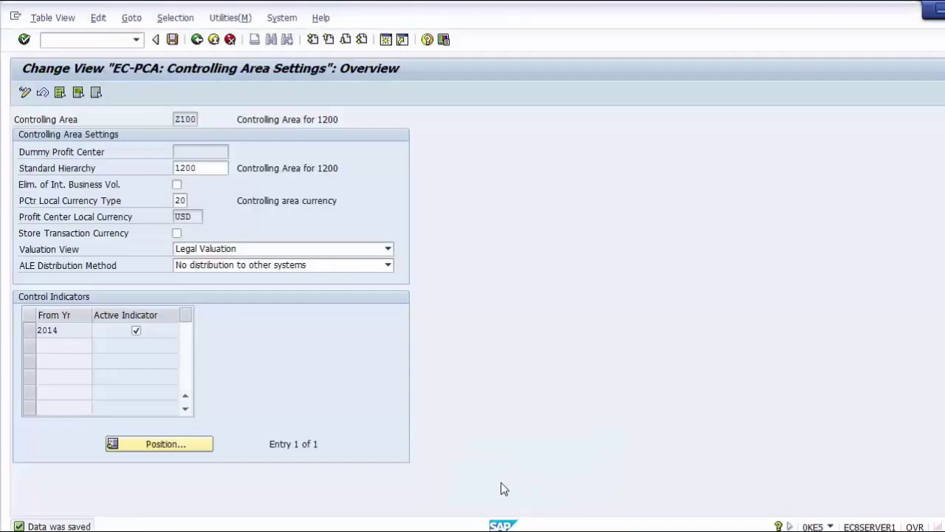
Return to the IMG structure and locate Activate Direct Postings under the Controlling Area Settings of Profit Center Accounting
{"action": "left_click", "coordinate": [198, 40]}
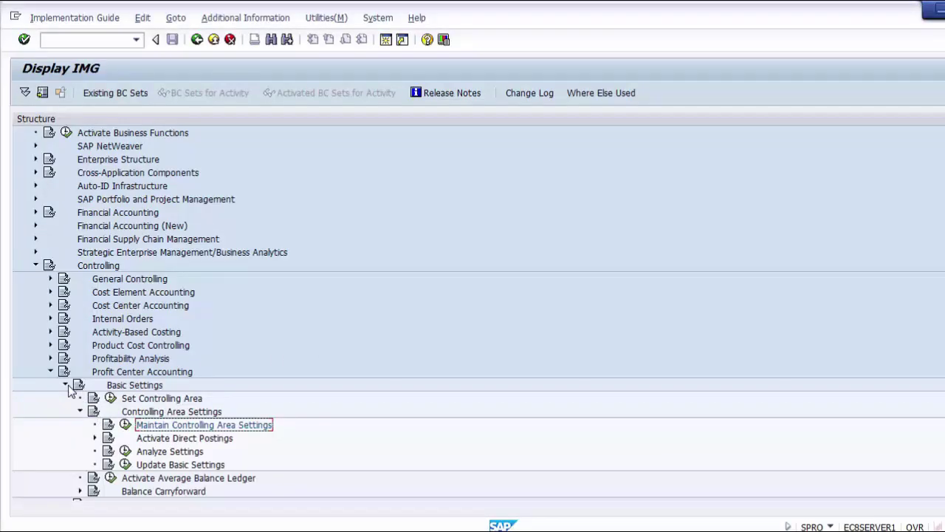
{"action": "left_click", "coordinate": [80, 411]}
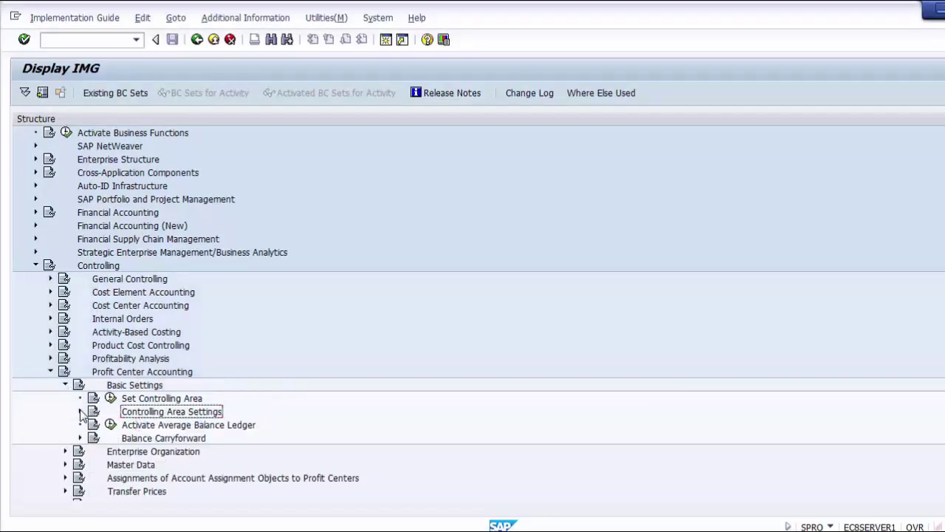
{"action": "key", "text": "alt+Tab"}
{"action": "key", "text": "alt+Tab"}
{"action": "left_click", "coordinate": [133, 387]}
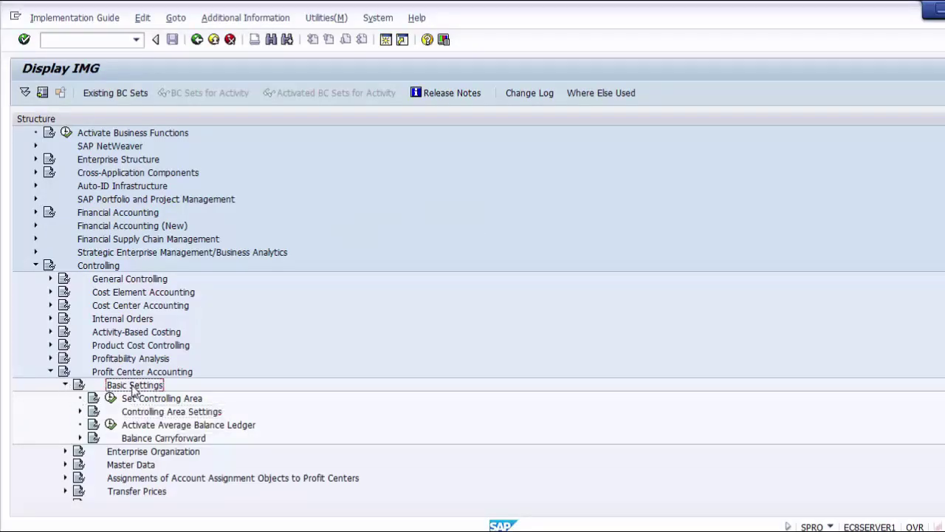
{"action": "left_click", "coordinate": [153, 412]}
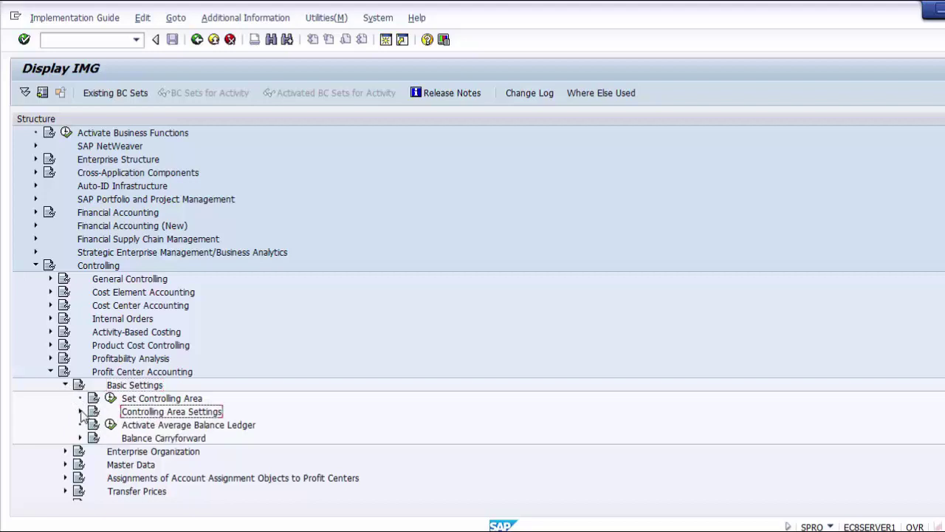
{"action": "left_click", "coordinate": [81, 412]}
{"action": "left_click", "coordinate": [184, 440]}
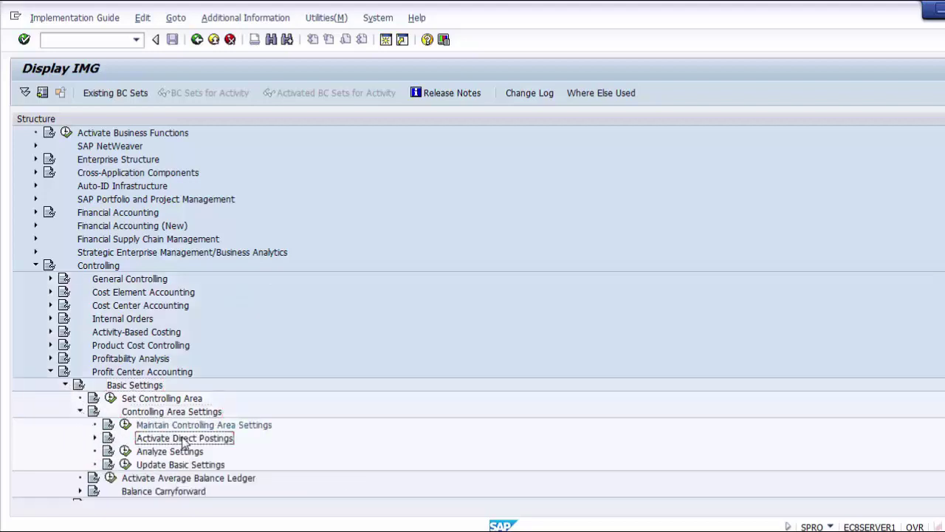
Check the menu path on the PowerPoint slide, then expand Activate Direct Postings and select Set Control Parameters for Actual Data in SAP
{"action": "key", "text": "alt+Tab"}
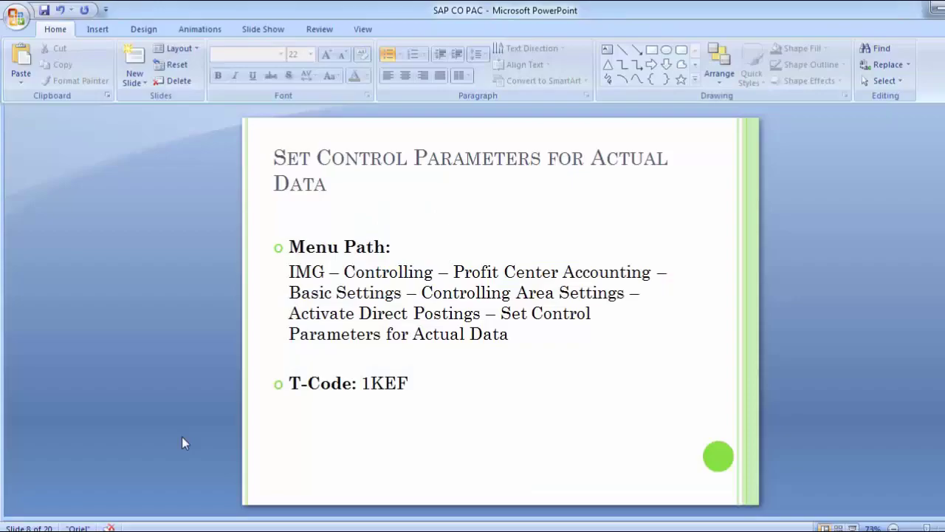
{"action": "key", "text": "alt+Tab"}
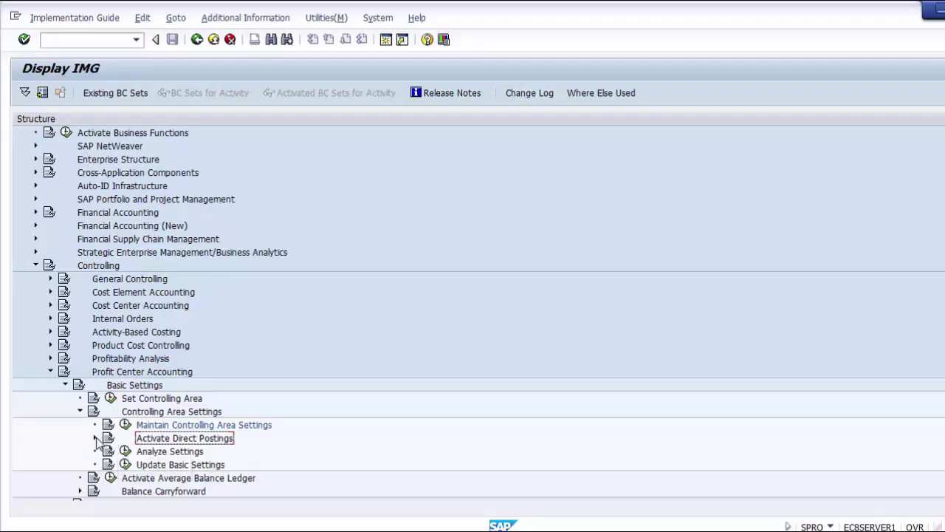
{"action": "left_click", "coordinate": [96, 438]}
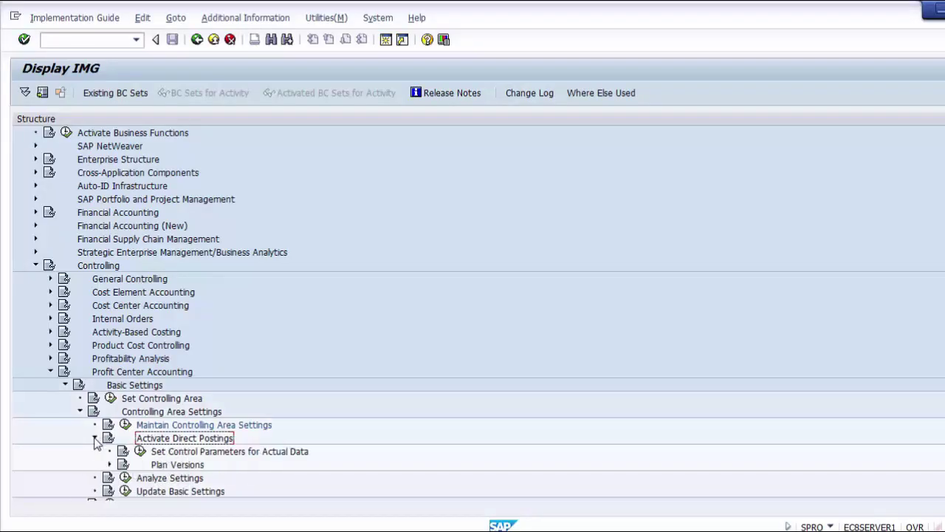
{"action": "left_click", "coordinate": [191, 454]}
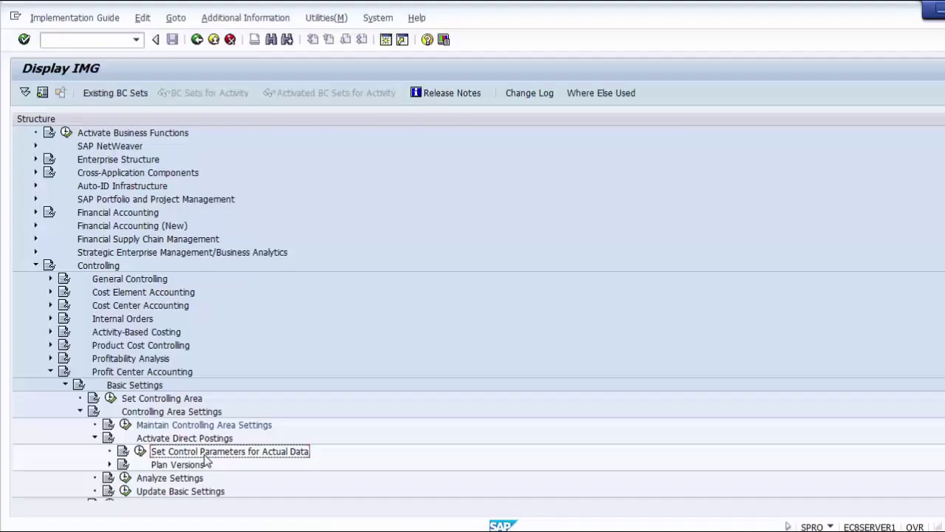
{"action": "left_click", "coordinate": [120, 373]}
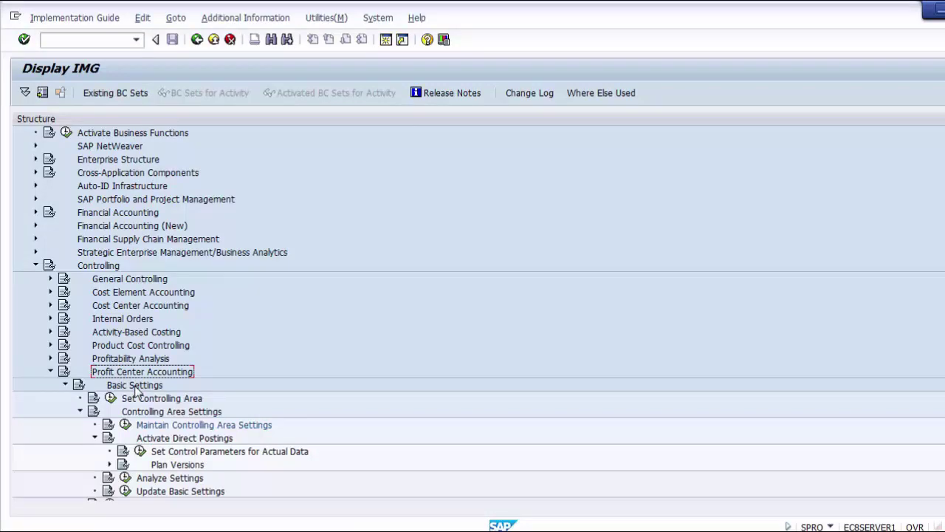
{"action": "left_click", "coordinate": [135, 386]}
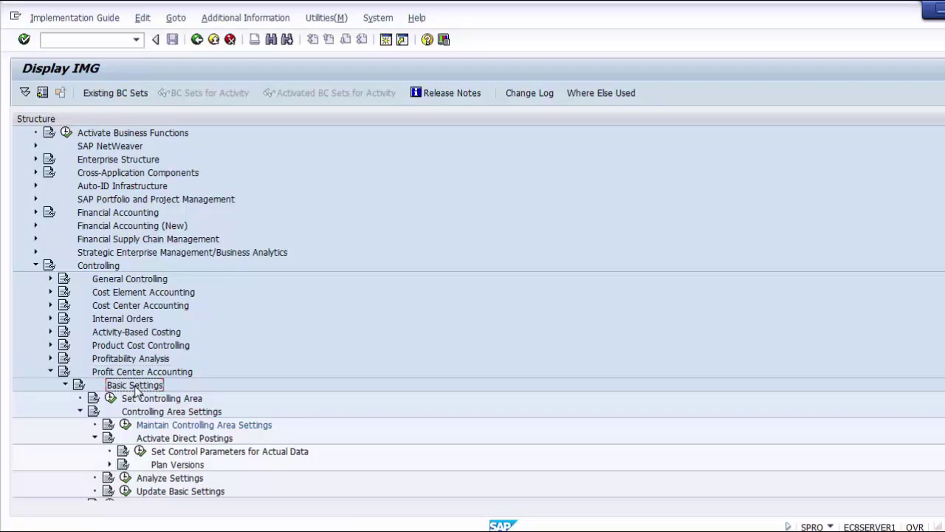
{"action": "left_click", "coordinate": [170, 414]}
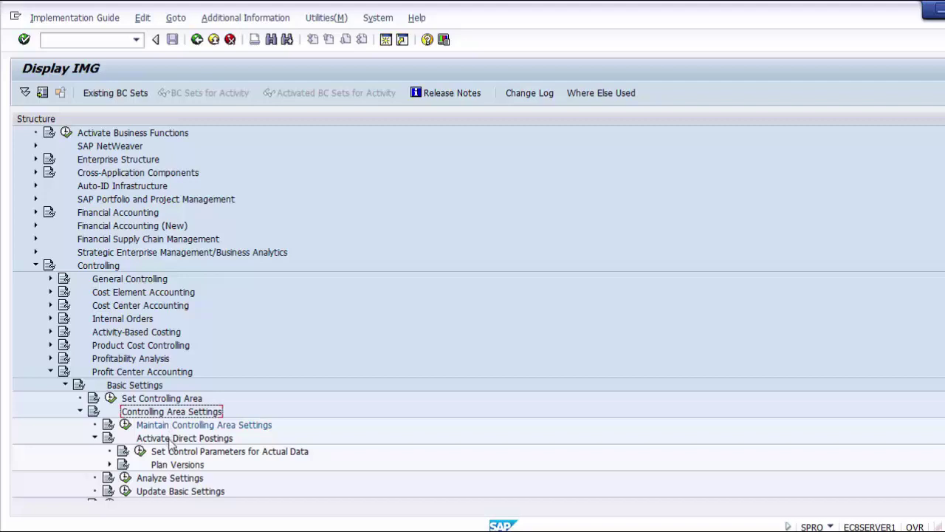
Compare the IMG path with the PowerPoint slide, then open Set Control Parameters for Actual Data under Activate Direct Postings in SAP
{"action": "left_click", "coordinate": [171, 440]}
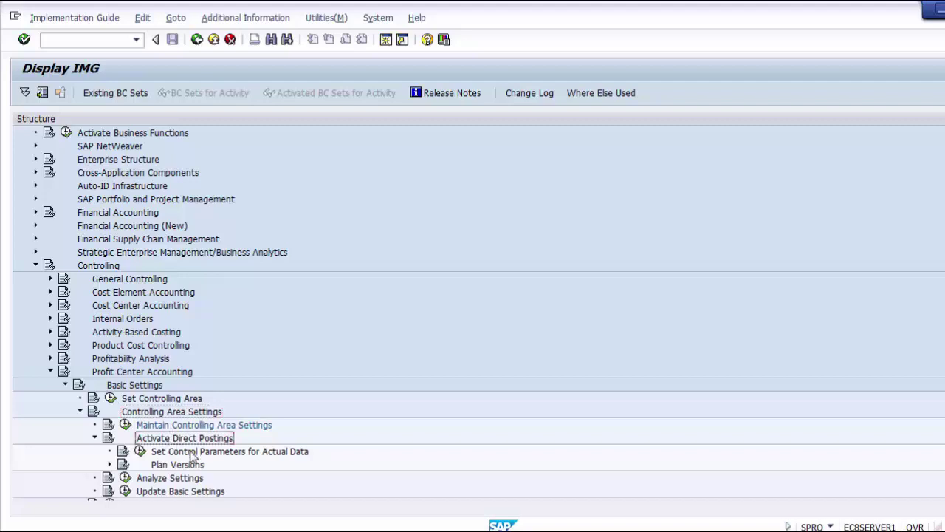
{"action": "left_click", "coordinate": [195, 452]}
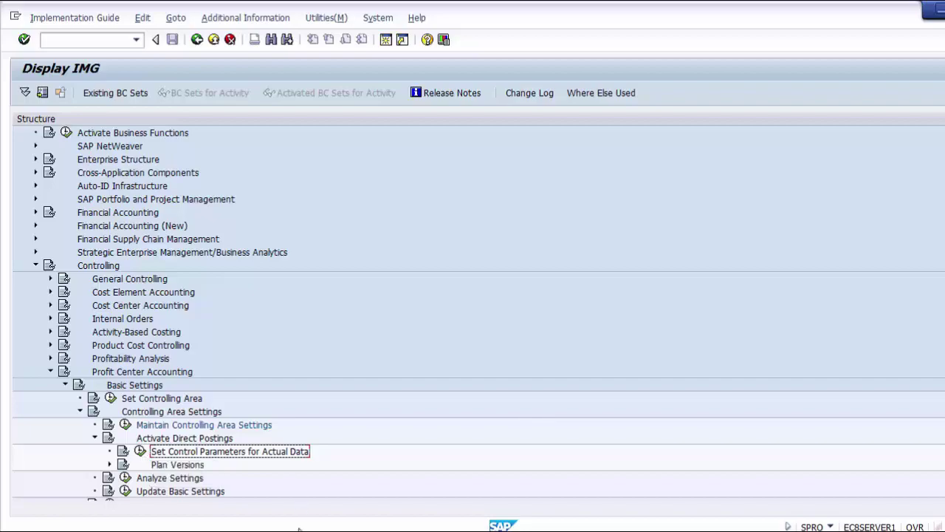
{"action": "key", "text": "alt+Tab"}
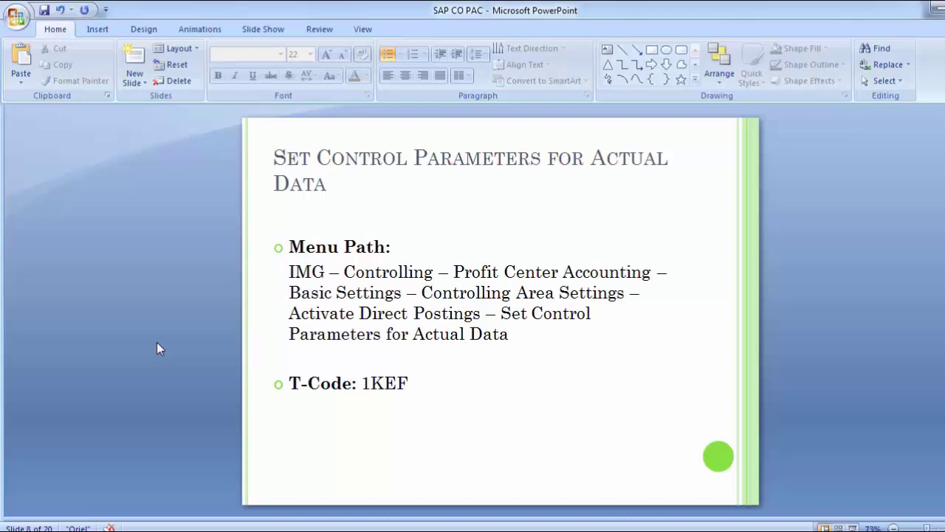
{"action": "key", "text": "alt+Tab"}
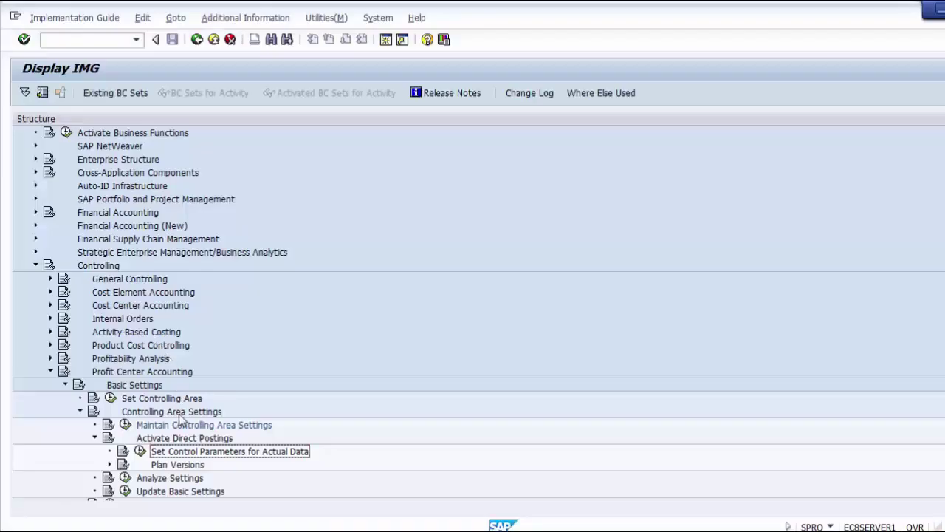
{"action": "left_click", "coordinate": [140, 452]}
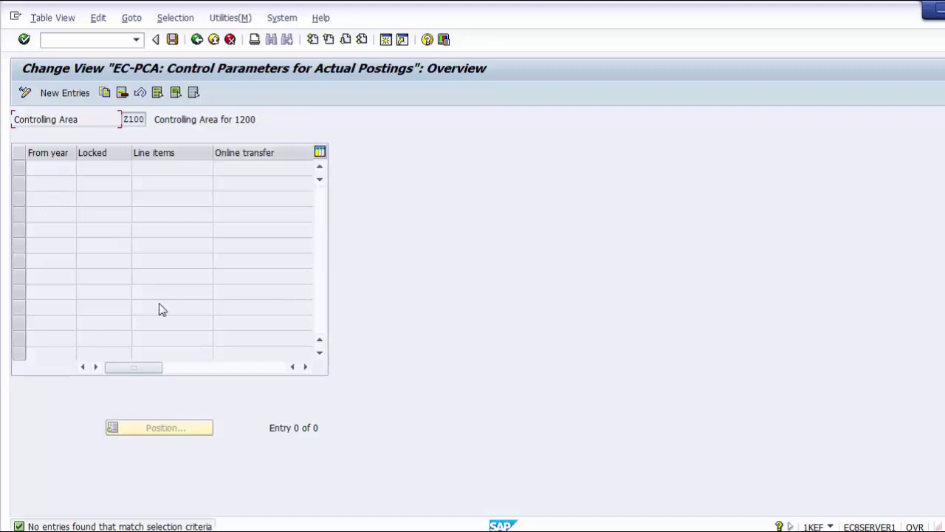
Add a control parameters entry for controlling area Z100 from year 2014 with line items and online transfer selected, and save it
{"action": "left_click", "coordinate": [58, 97]}
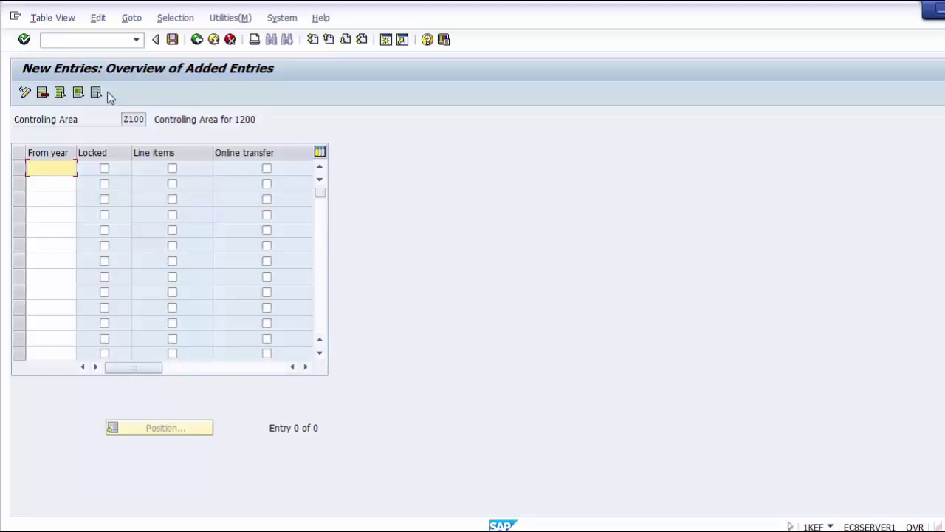
{"action": "left_click_drag", "start_coordinate": [124, 119], "coordinate": [164, 118]}
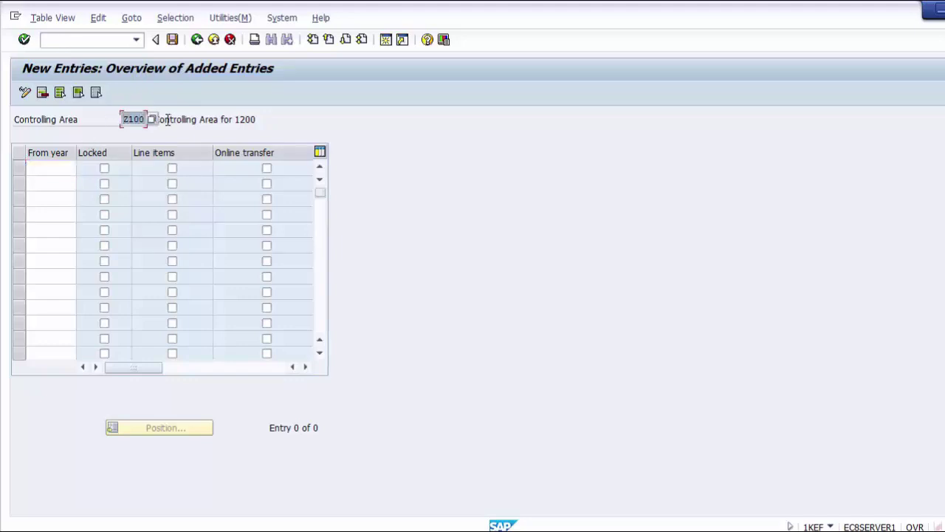
{"action": "left_click", "coordinate": [72, 123]}
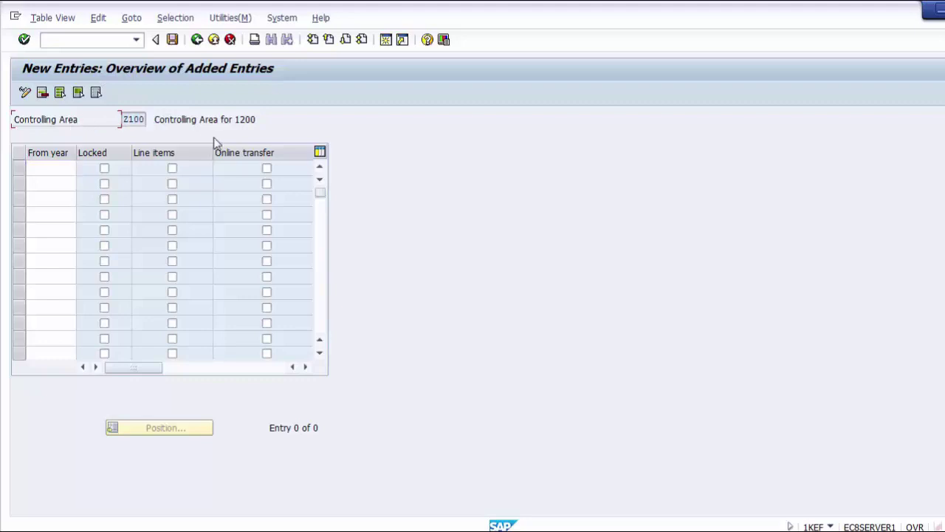
{"action": "left_click", "coordinate": [46, 167]}
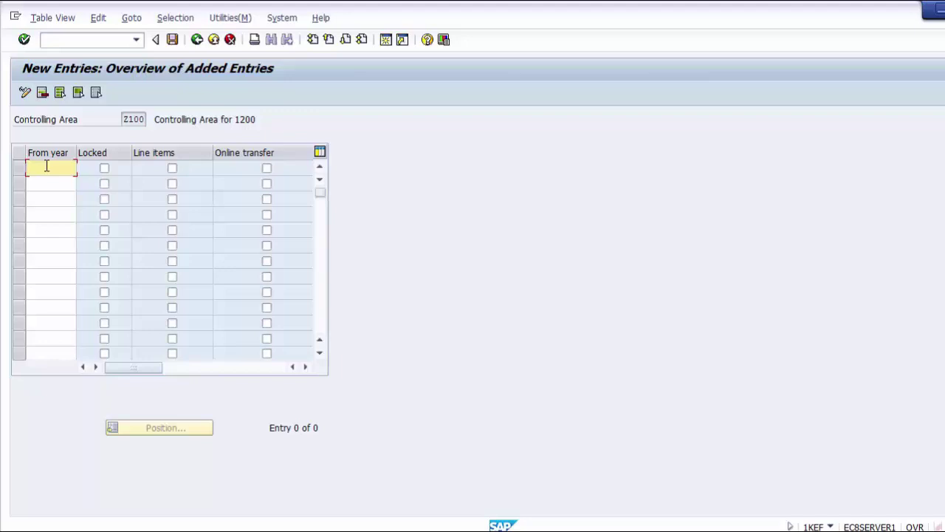
{"action": "type", "text": "2014"}
{"action": "left_click", "coordinate": [106, 169]}
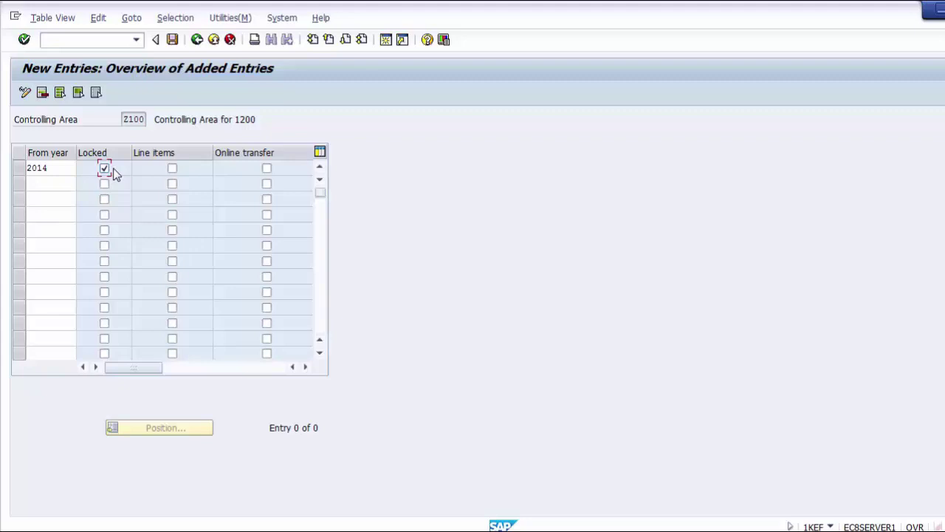
{"action": "left_click", "coordinate": [114, 173]}
{"action": "left_click", "coordinate": [172, 169]}
{"action": "left_click", "coordinate": [266, 169]}
{"action": "left_click", "coordinate": [170, 46]}
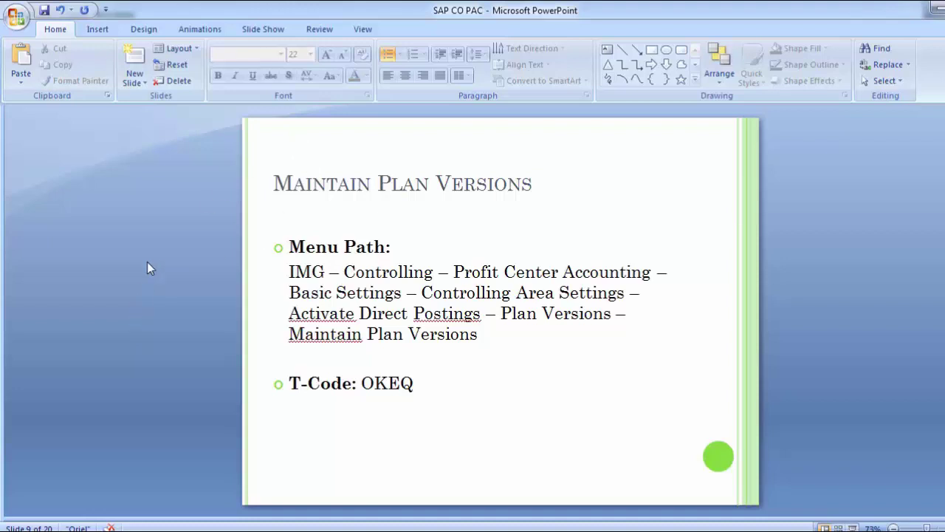
Switch from the Maintain Plan Versions slide to the other SAP Easy Access session and open the reference IMG with transaction SPRO
{"action": "mouse_move", "coordinate": [428, 529]}
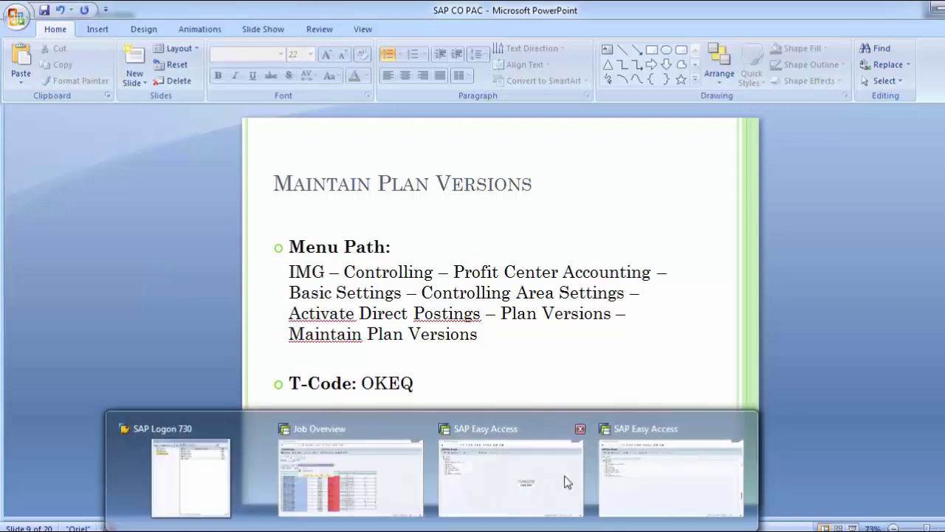
{"action": "left_click", "coordinate": [650, 479]}
{"action": "key", "text": "alt+Tab"}
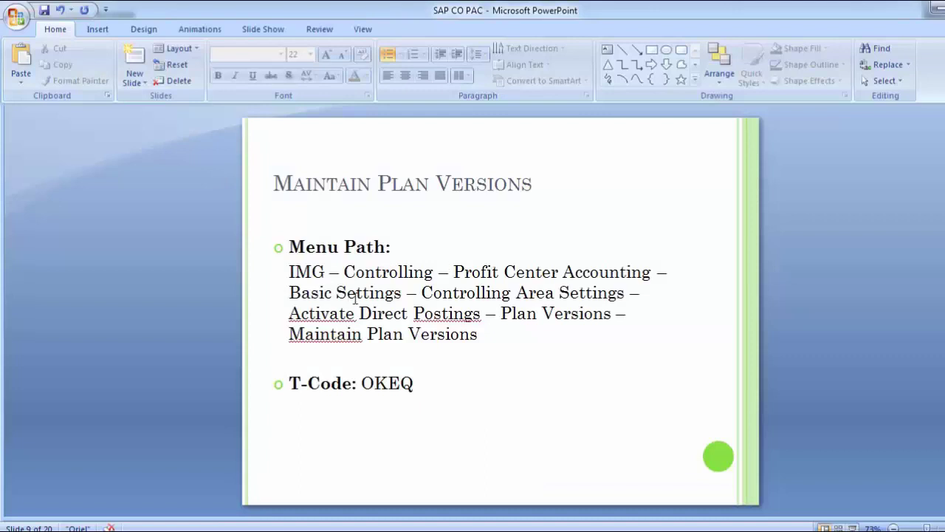
{"action": "key", "text": "alt+Tab"}
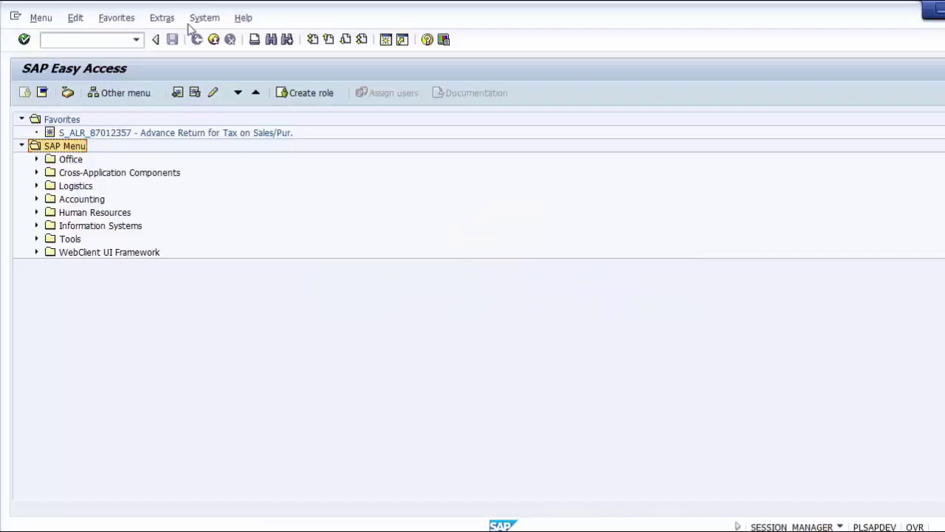
{"action": "left_click", "coordinate": [73, 43]}
{"action": "type", "text": "SPRO"}
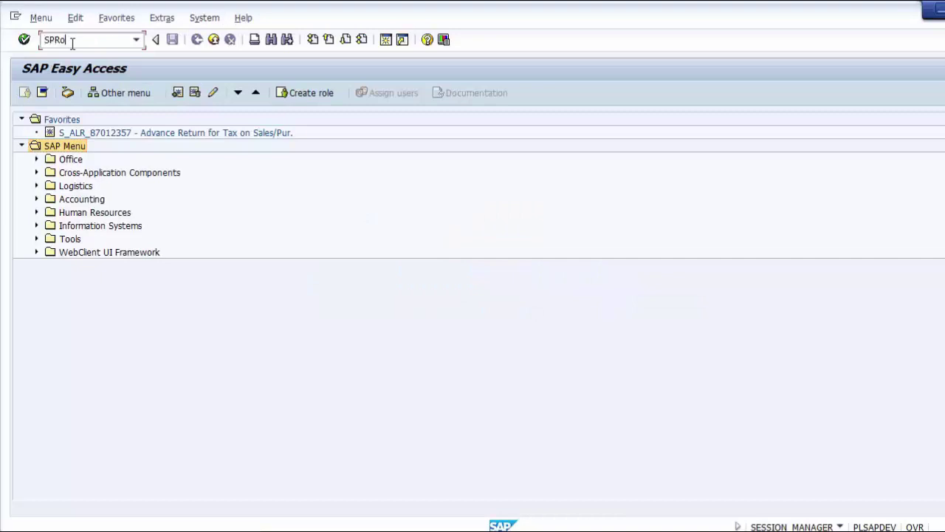
{"action": "key", "text": "Return"}
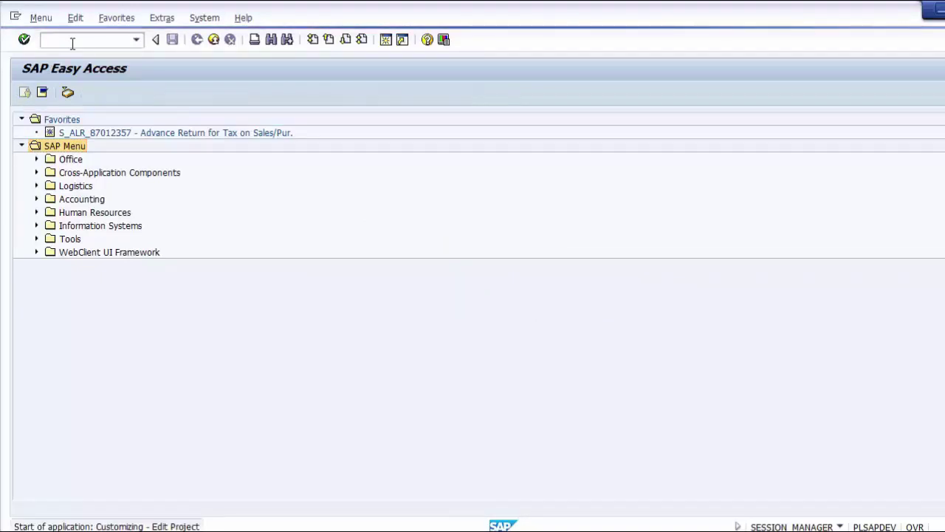
{"action": "left_click", "coordinate": [74, 95]}
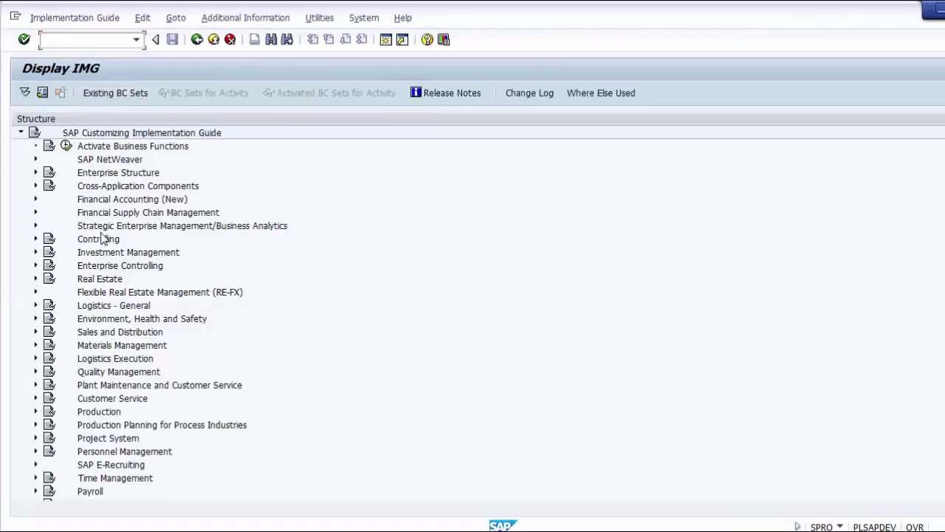
Expand Controlling and its Profit Center Accounting node in the IMG structure, and select Basic Settings
{"action": "left_click", "coordinate": [93, 240]}
{"action": "left_click", "coordinate": [35, 238]}
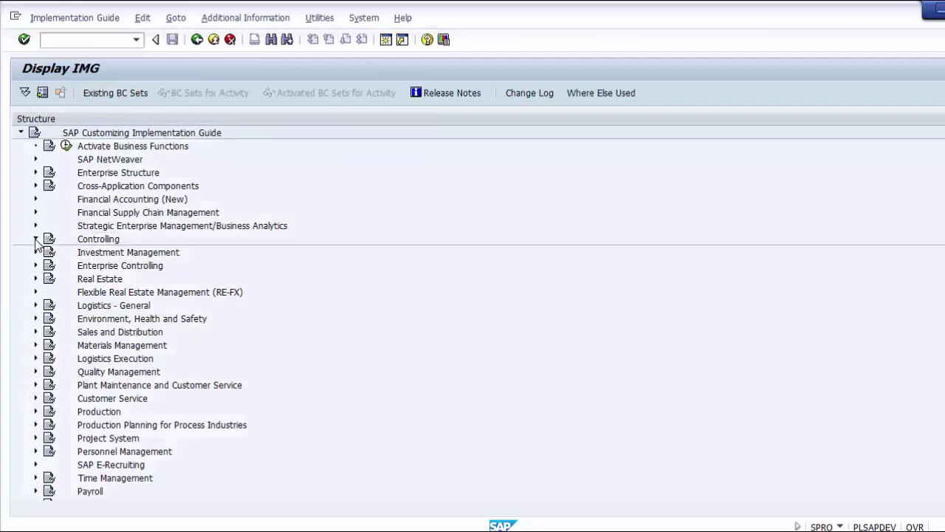
{"action": "left_click", "coordinate": [103, 346]}
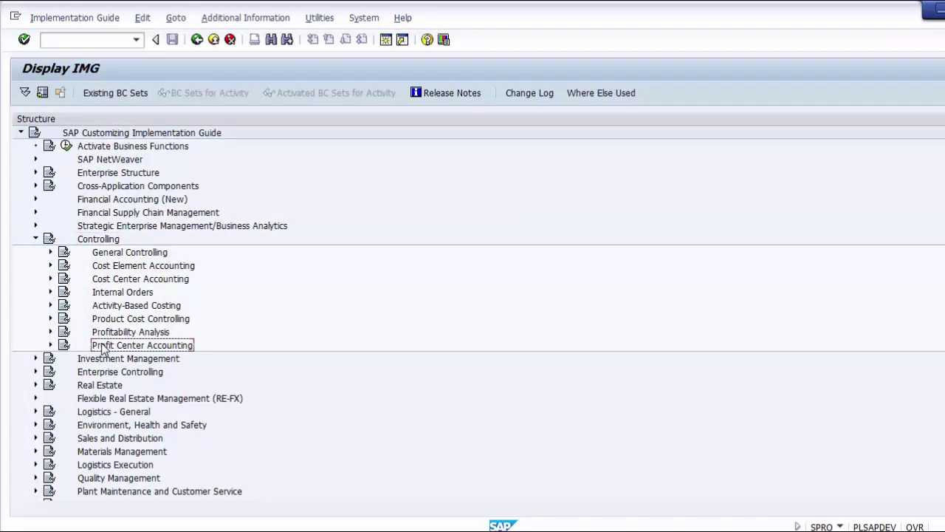
{"action": "left_click", "coordinate": [50, 345]}
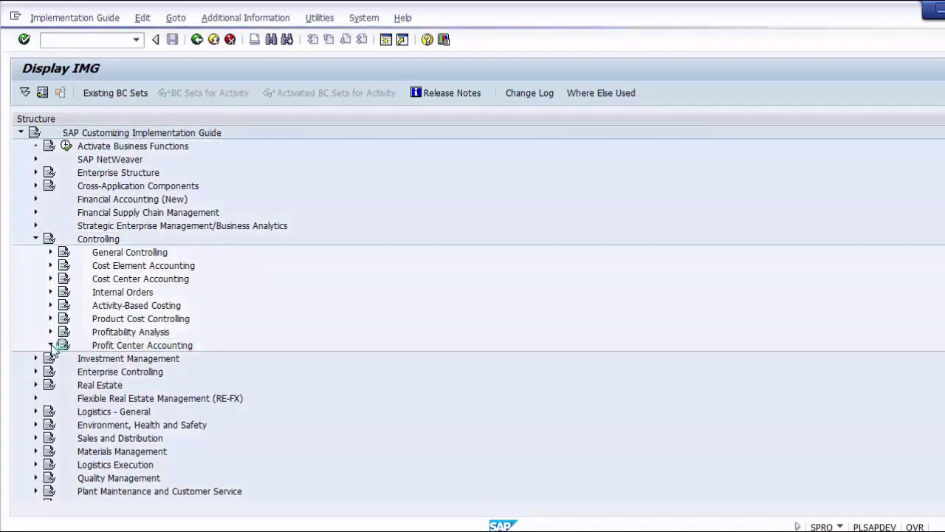
{"action": "left_click", "coordinate": [152, 360]}
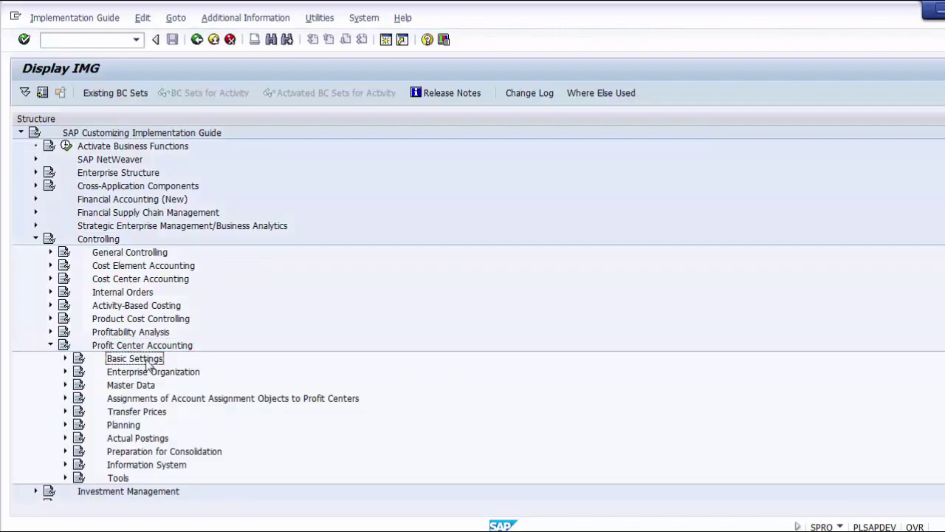
Check the menu path on the PowerPoint slide, then expand Basic Settings and Controlling Area Settings in the SAP IMG
{"action": "key", "text": "alt+Tab"}
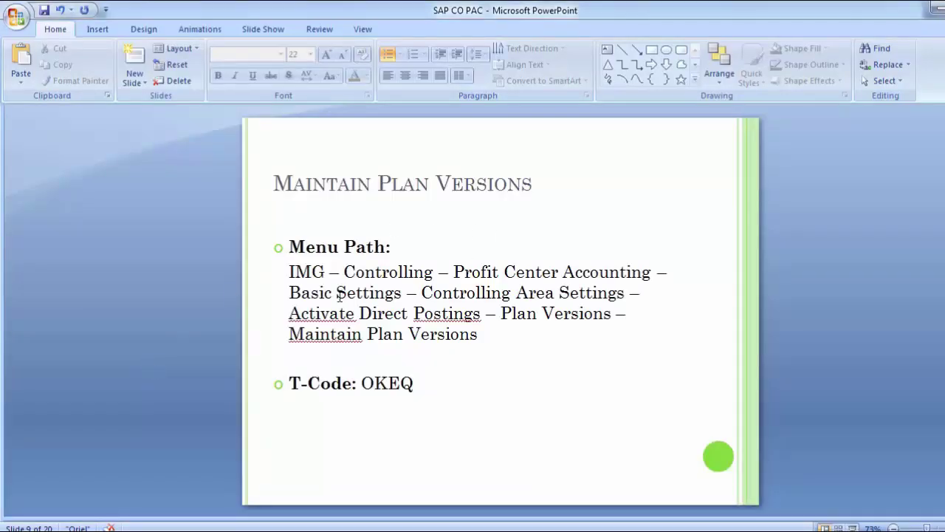
{"action": "key", "text": "alt+Tab"}
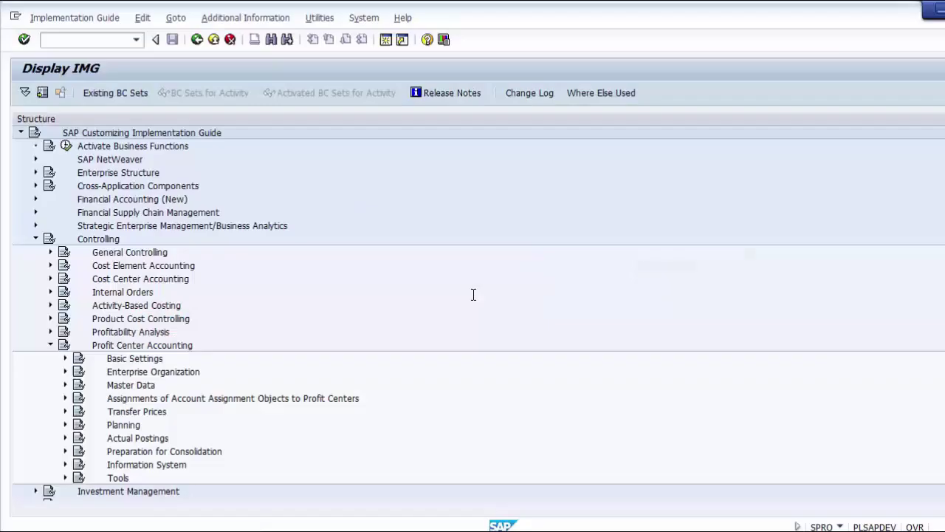
{"action": "left_click", "coordinate": [65, 359]}
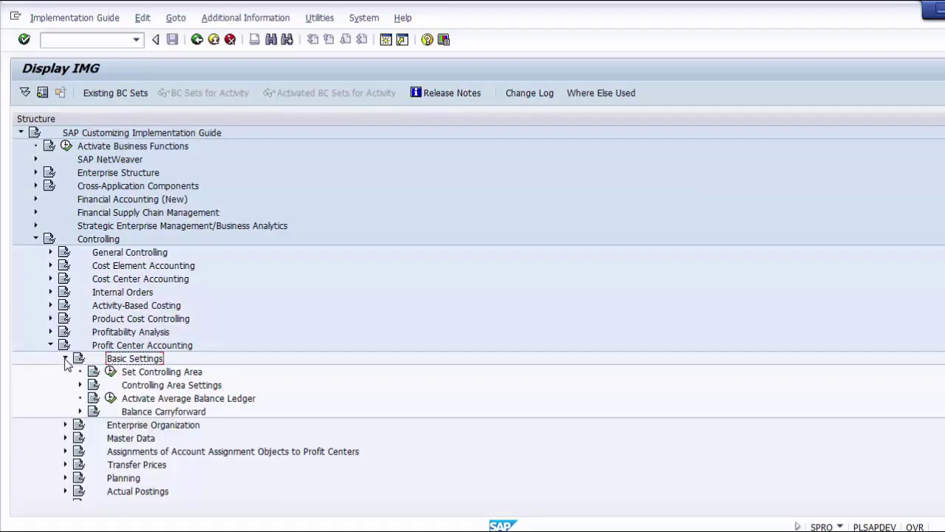
{"action": "left_click", "coordinate": [144, 384]}
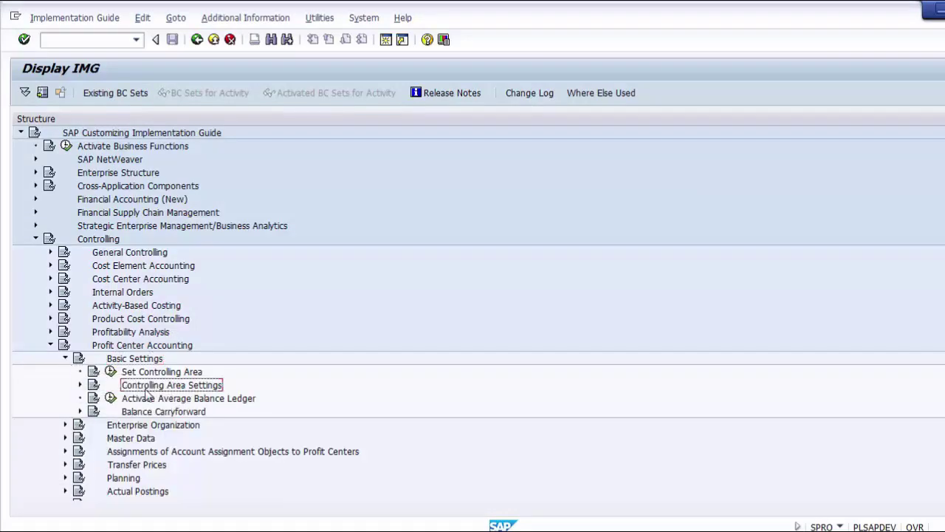
{"action": "left_click", "coordinate": [80, 384]}
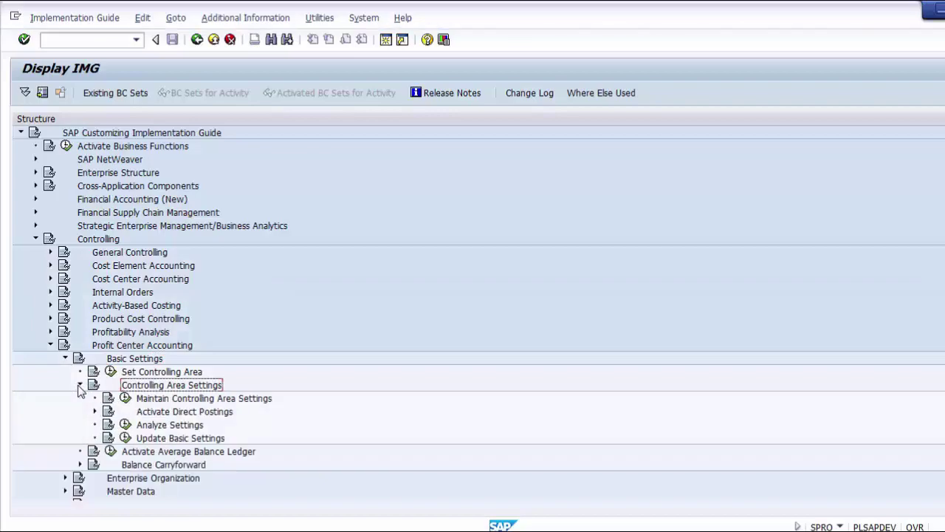
Recheck the slide's path, then expand Activate Direct Postings and Plan Versions in SAP and select Maintain Plan Versions
{"action": "key", "text": "alt+Tab"}
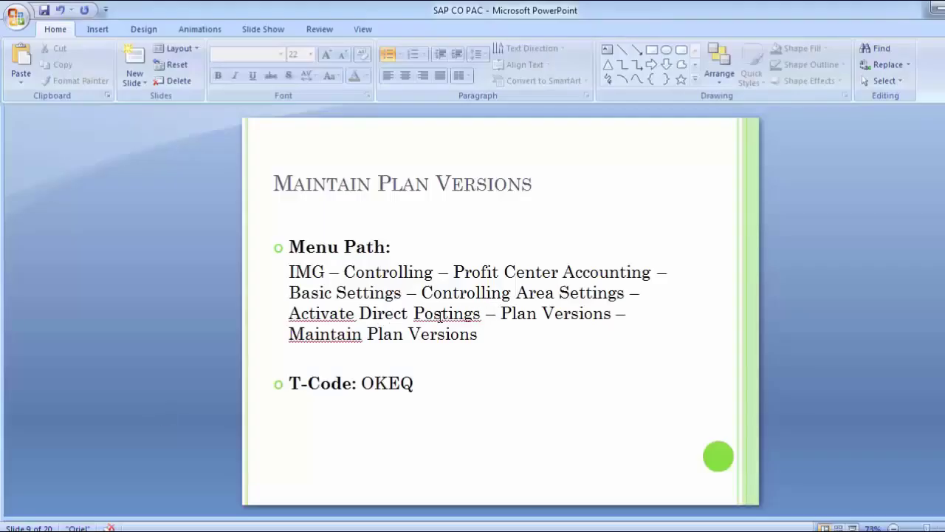
{"action": "key", "text": "alt+Tab"}
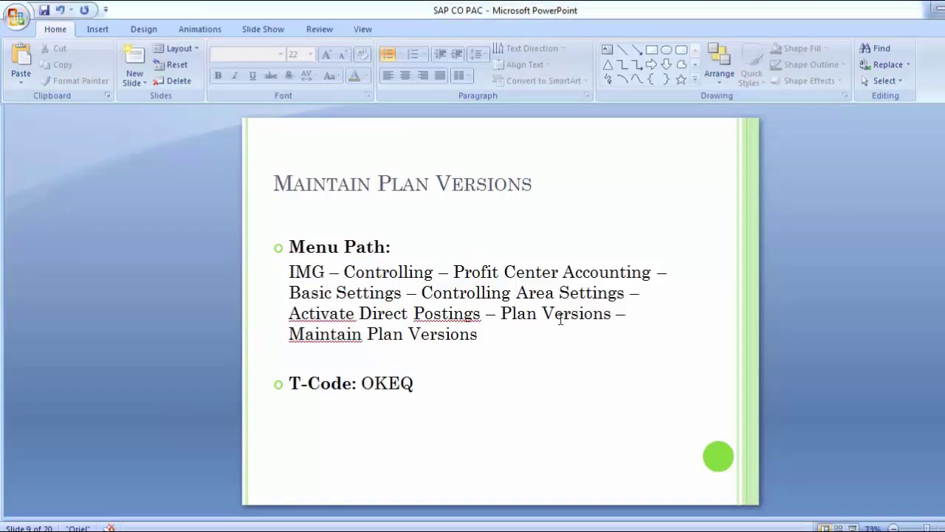
{"action": "left_click", "coordinate": [190, 414]}
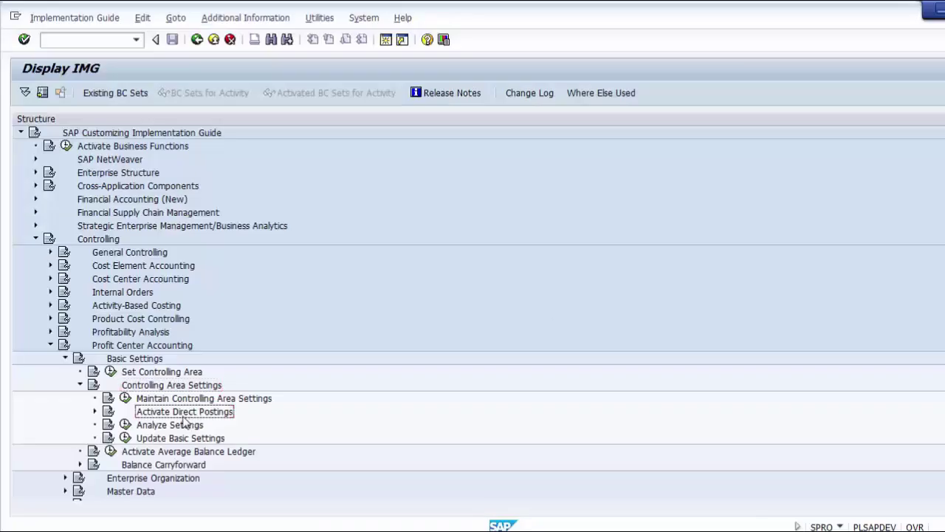
{"action": "left_click", "coordinate": [95, 412]}
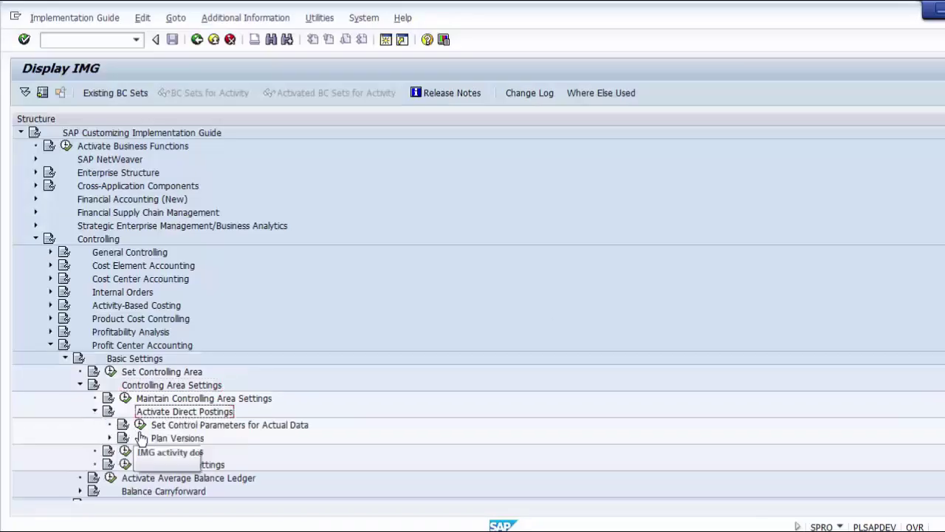
{"action": "left_click", "coordinate": [167, 440]}
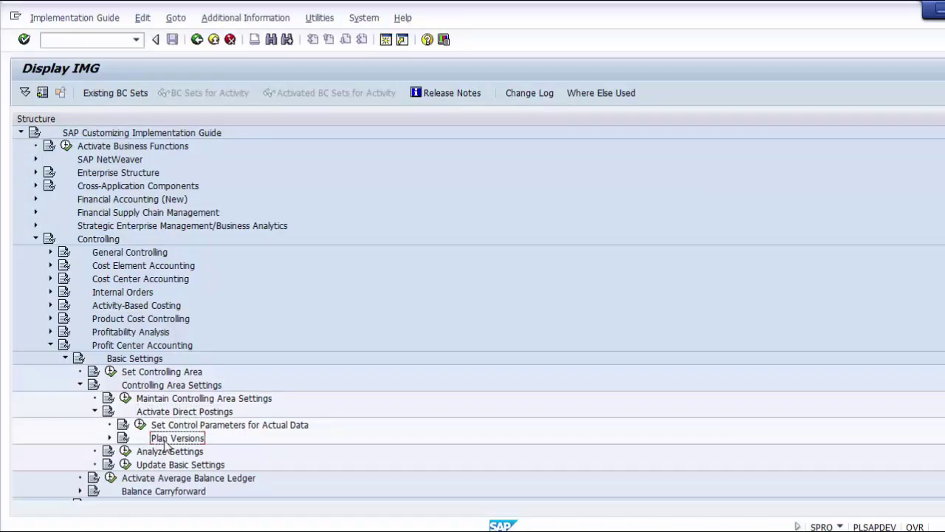
{"action": "left_click", "coordinate": [110, 439]}
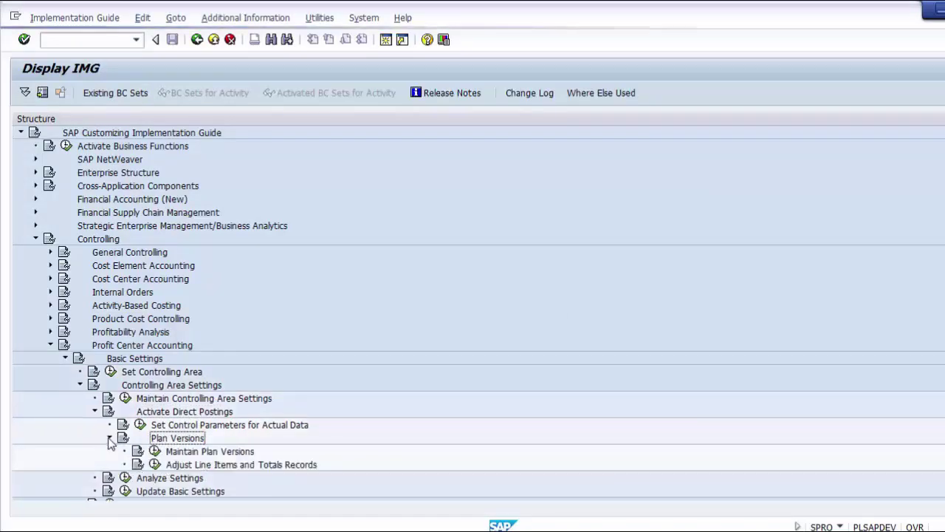
{"action": "left_click", "coordinate": [219, 453]}
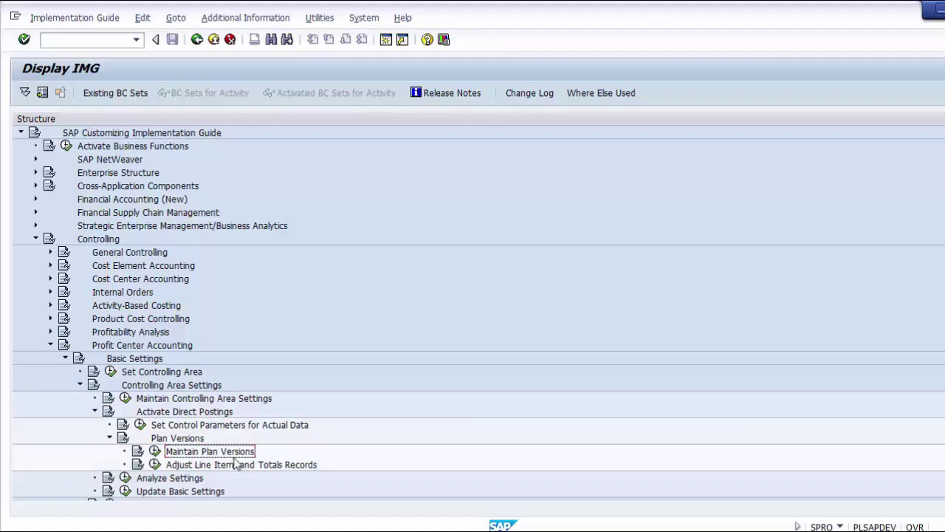
Retrace the IMG path from Controlling through Profit Center Accounting to Plan Versions, and open the Maintain Plan Versions activity
{"action": "left_click", "coordinate": [116, 239]}
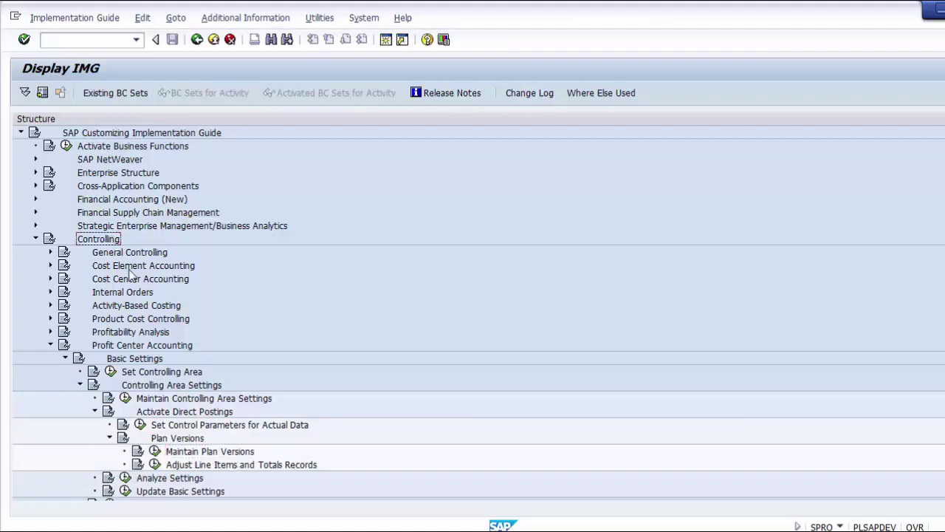
{"action": "left_click", "coordinate": [128, 346]}
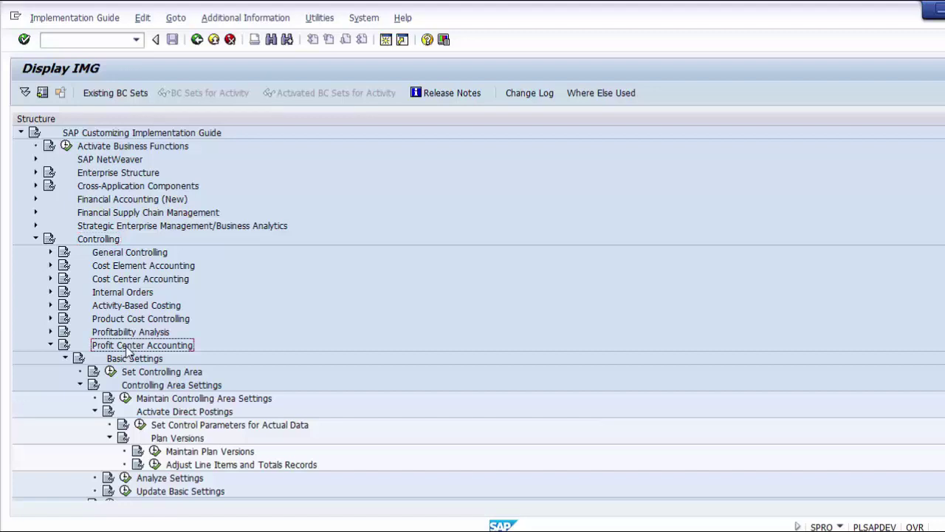
{"action": "left_click", "coordinate": [131, 360]}
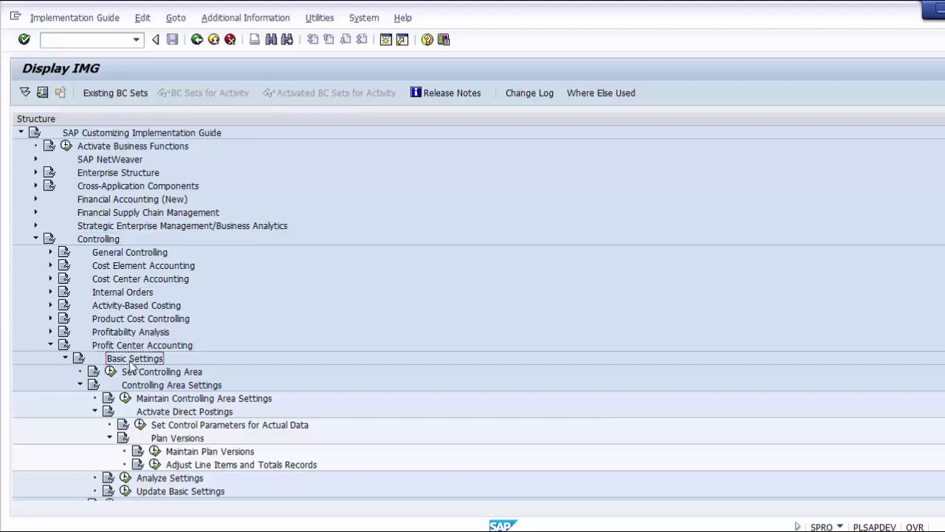
{"action": "left_click", "coordinate": [164, 387]}
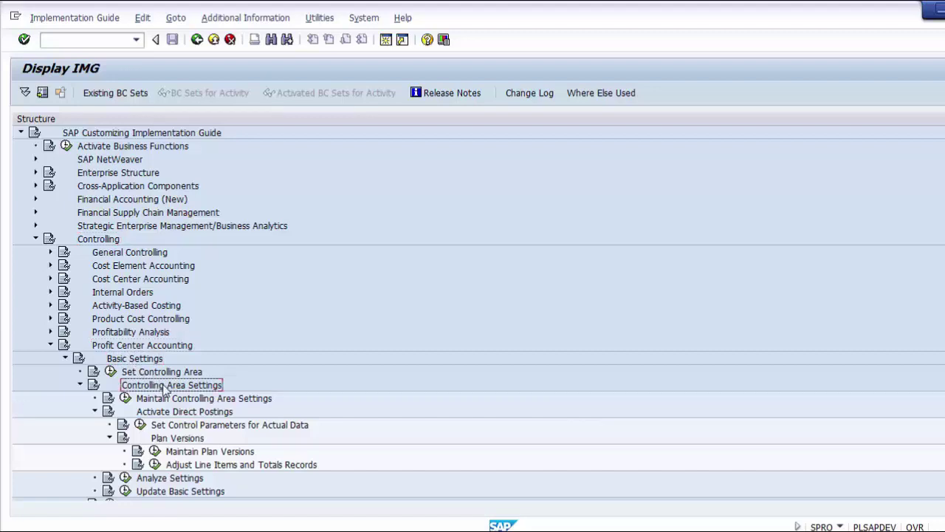
{"action": "left_click", "coordinate": [182, 414]}
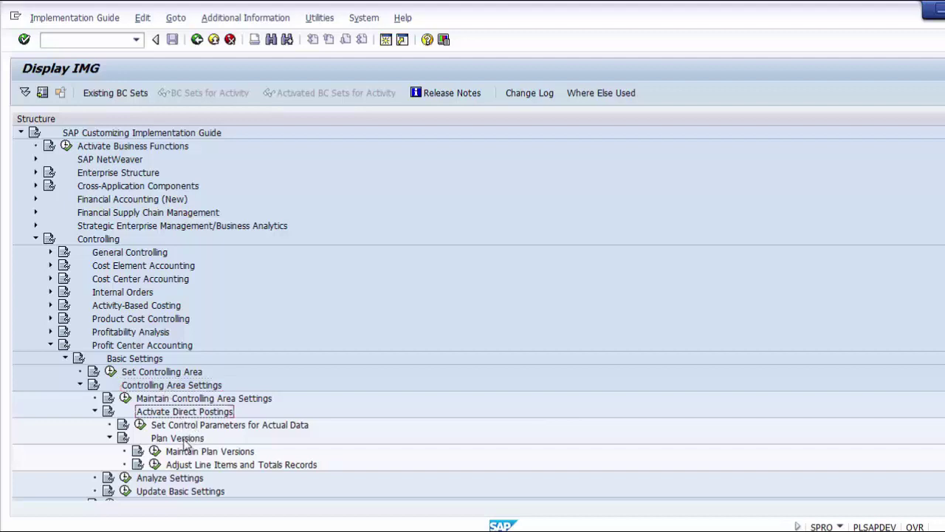
{"action": "left_click", "coordinate": [185, 440]}
{"action": "left_click", "coordinate": [200, 453]}
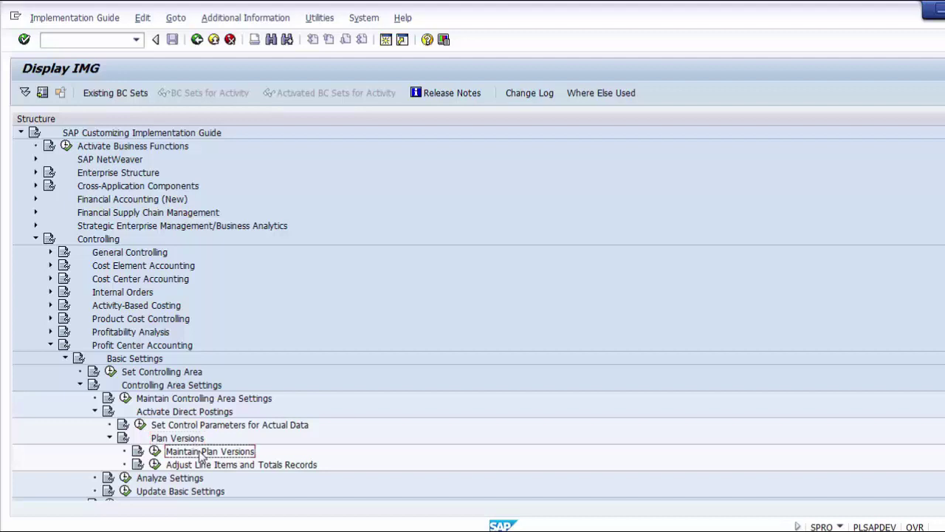
{"action": "left_click", "coordinate": [155, 453]}
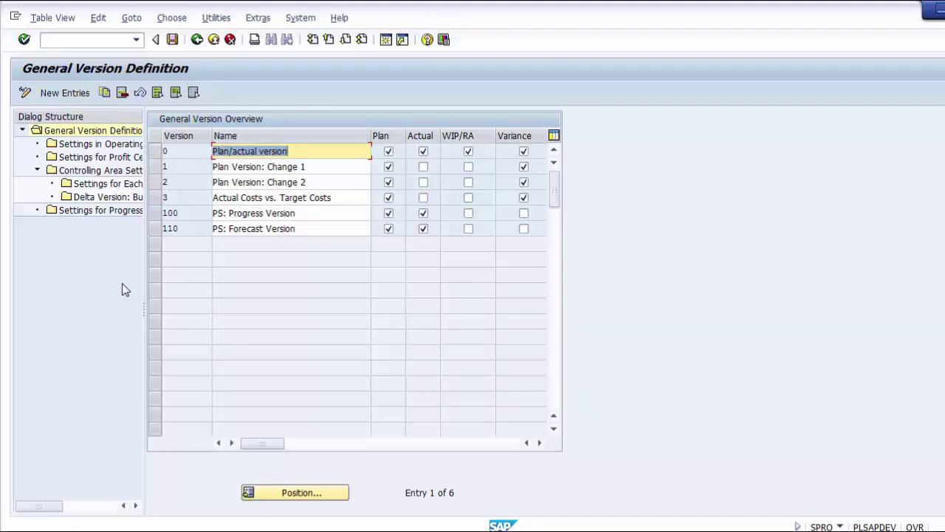
Select version 0 (Plan/actual version) and open its Settings for Profit Center Accounting for controlling area Z100
{"action": "left_click", "coordinate": [154, 151]}
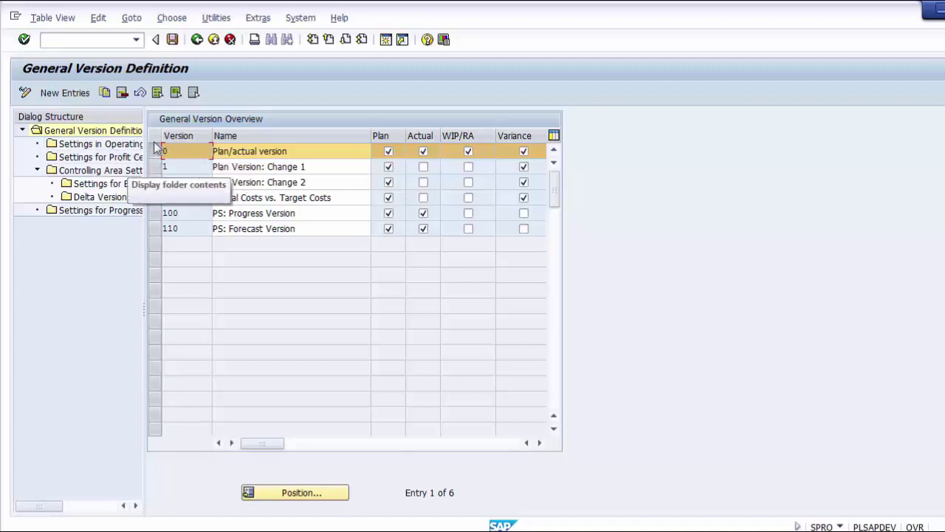
{"action": "left_click_drag", "start_coordinate": [145, 138], "coordinate": [262, 144]}
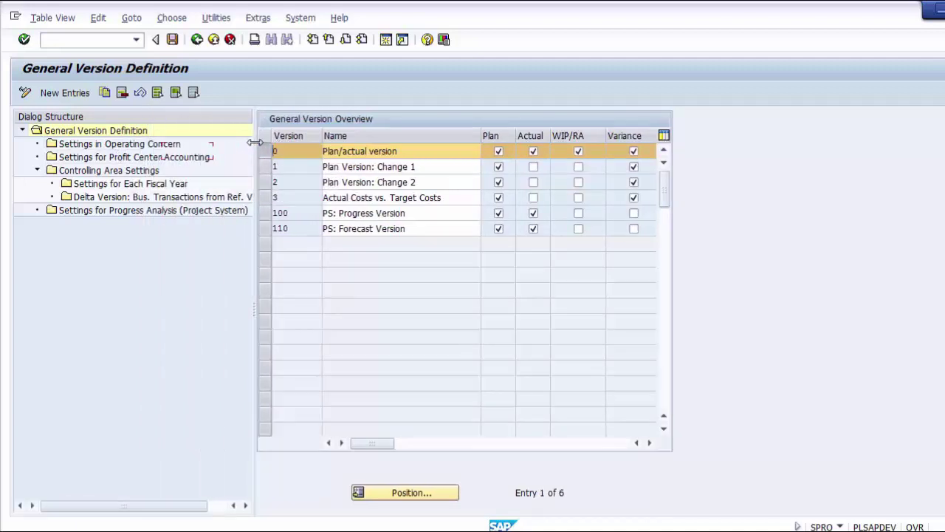
{"action": "left_click", "coordinate": [185, 158]}
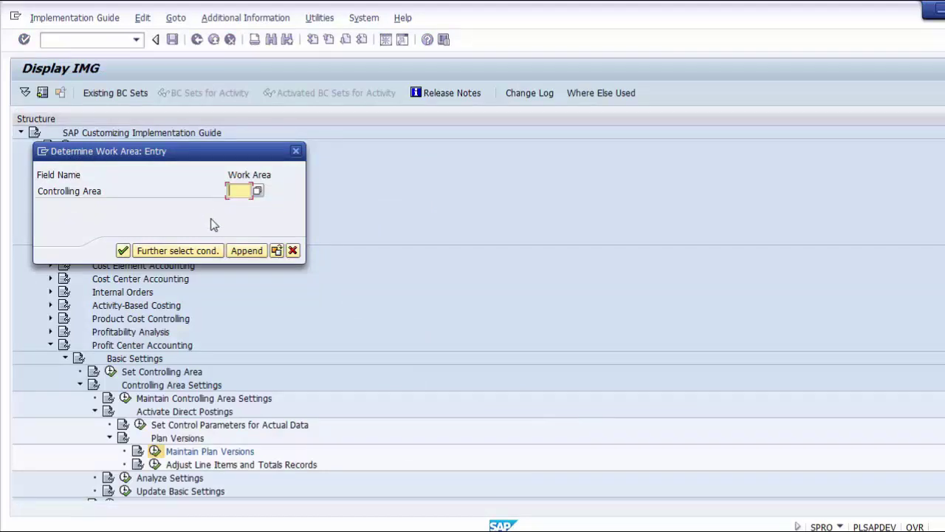
{"action": "type", "text": "Z100"}
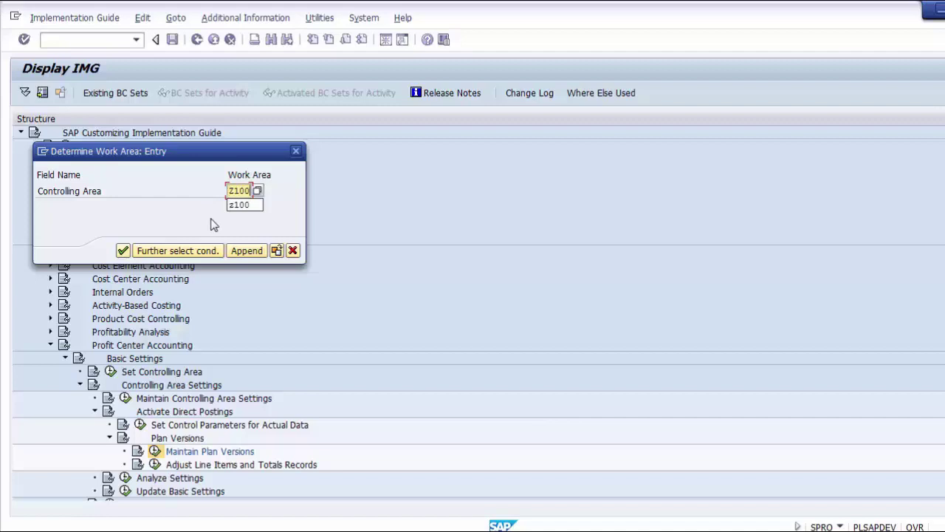
{"action": "key", "text": "Return"}
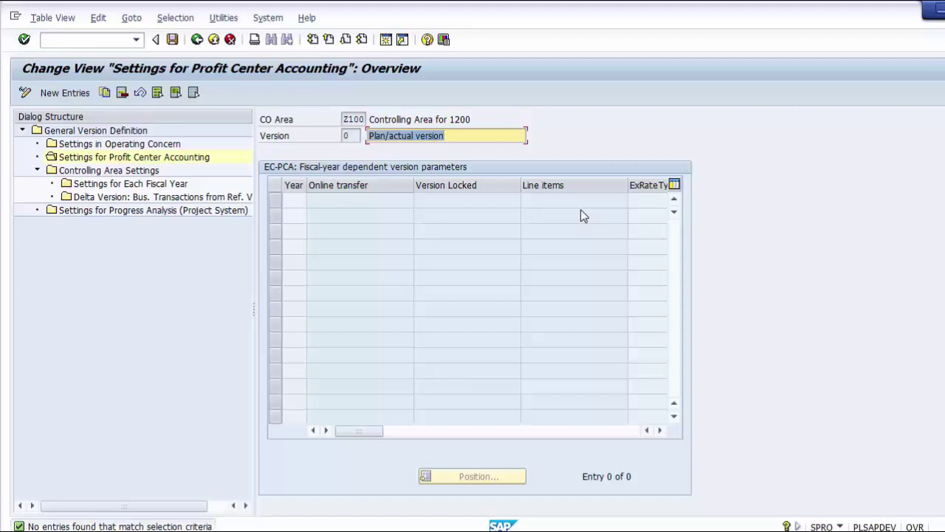
Add a new entry for fiscal year 2014 with Online transfer and Line items enabled and exchange rate type M
{"action": "left_click", "coordinate": [63, 96]}
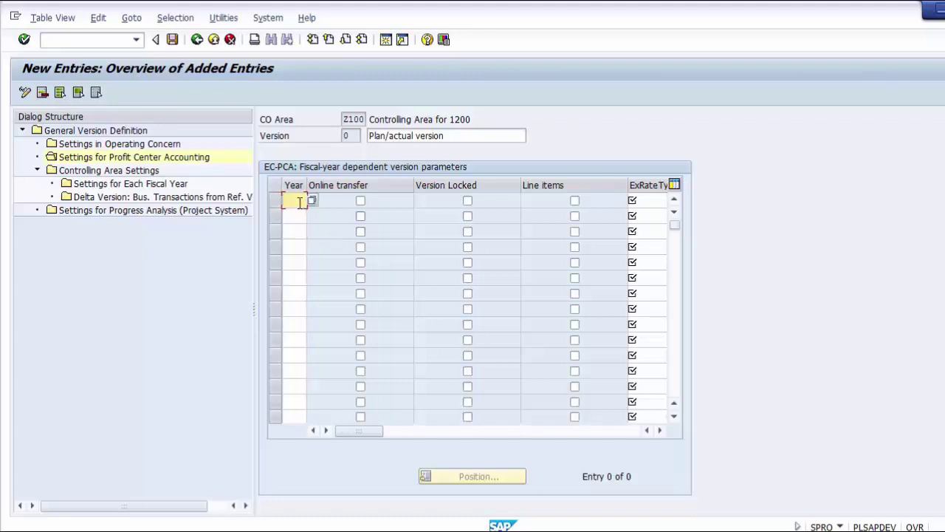
{"action": "type", "text": "2017"}
{"action": "left_click", "coordinate": [361, 202]}
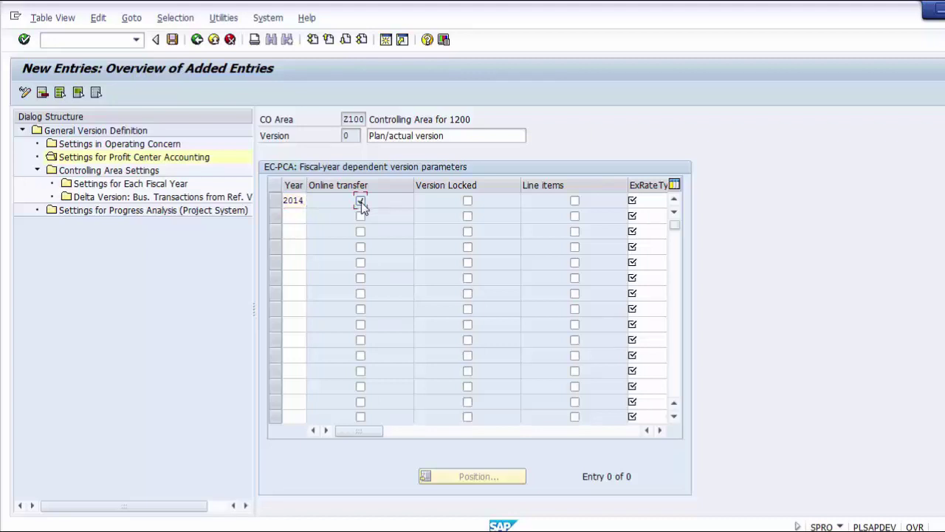
{"action": "left_click", "coordinate": [575, 205]}
{"action": "left_click", "coordinate": [661, 432]}
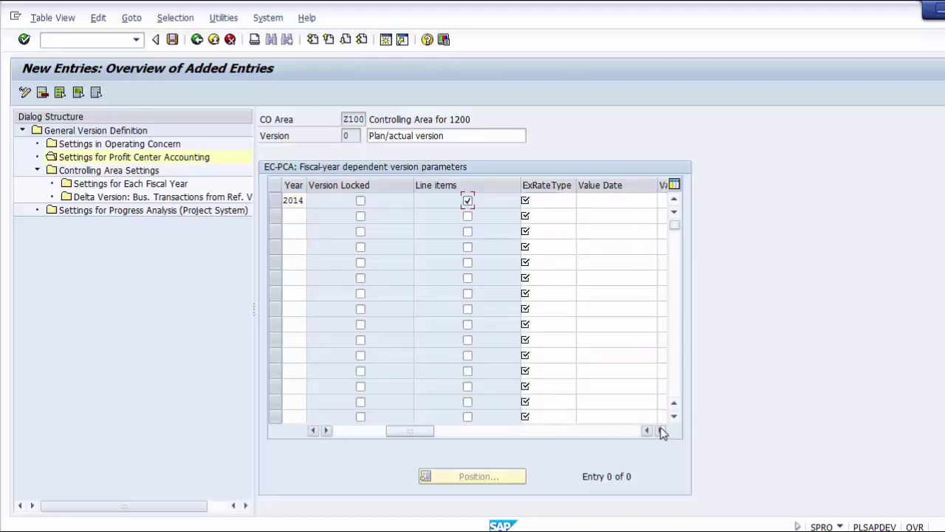
{"action": "left_click", "coordinate": [559, 201]}
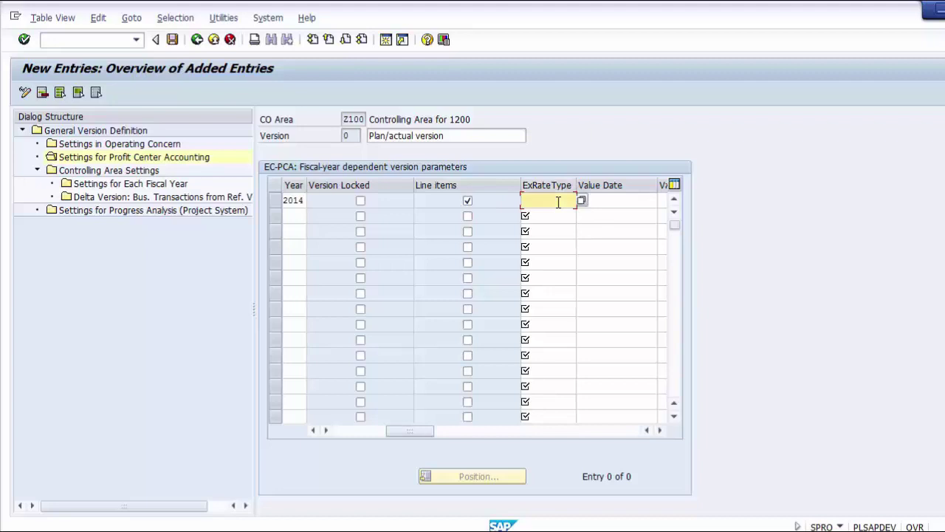
{"action": "type", "text": "M"}
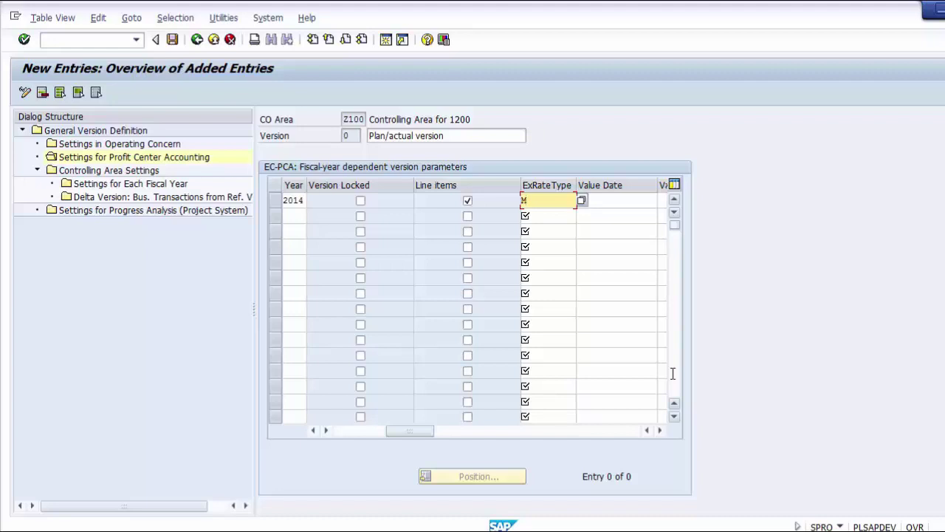
{"action": "left_click", "coordinate": [315, 431]}
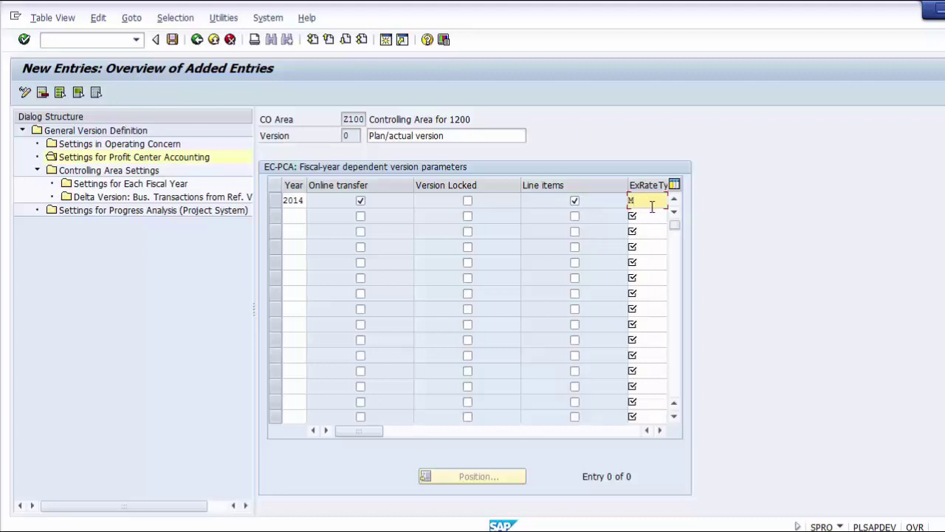
{"action": "left_click_drag", "start_coordinate": [640, 202], "coordinate": [622, 203]}
Save the new version settings, assigning them to the existing customizing request described as Do Not Move
{"action": "left_click", "coordinate": [172, 40]}
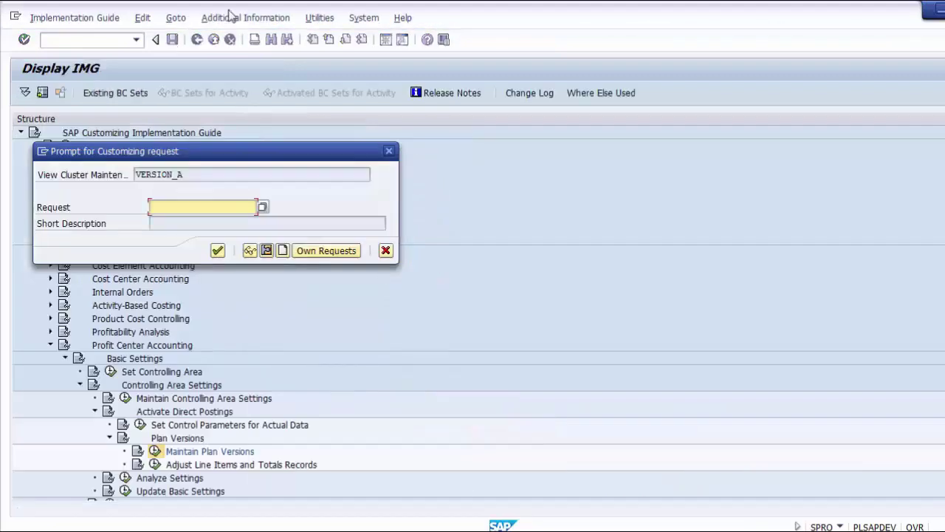
{"action": "left_click", "coordinate": [262, 207]}
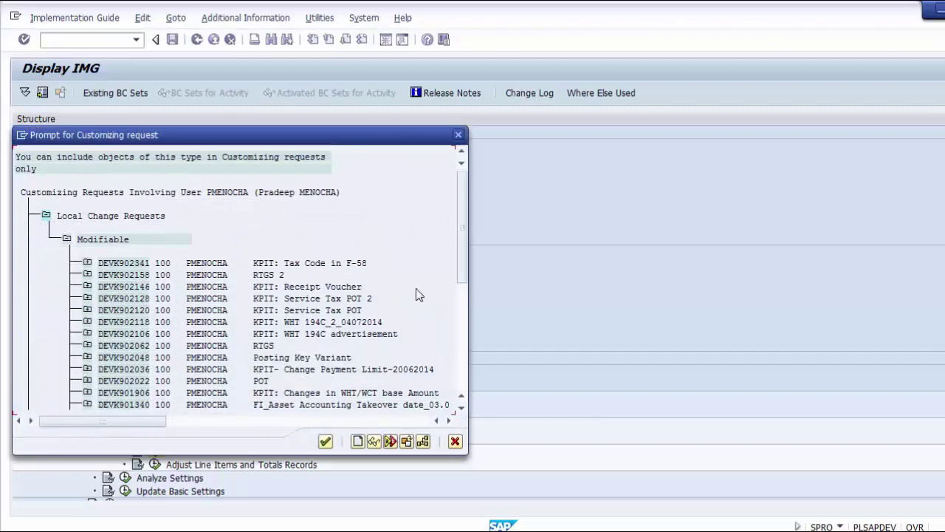
{"action": "left_click", "coordinate": [462, 377]}
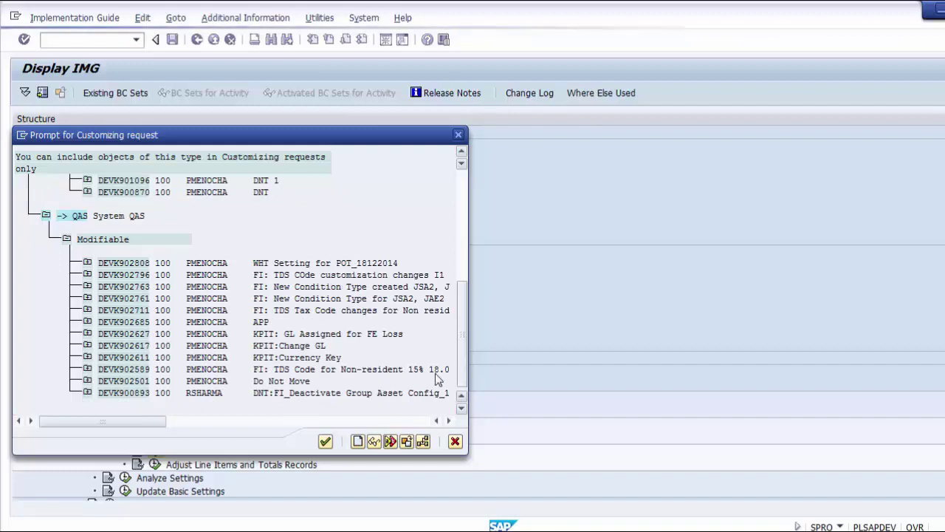
{"action": "left_click", "coordinate": [290, 381]}
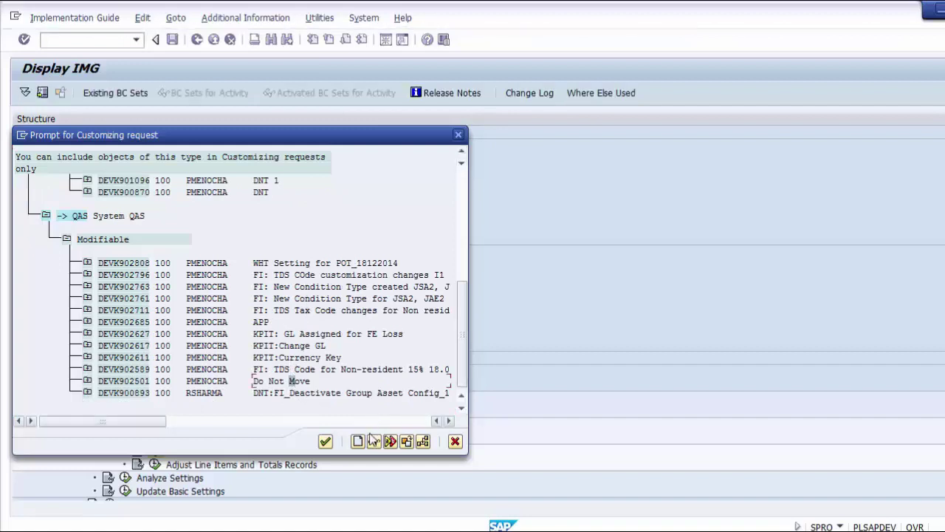
{"action": "left_click", "coordinate": [325, 441]}
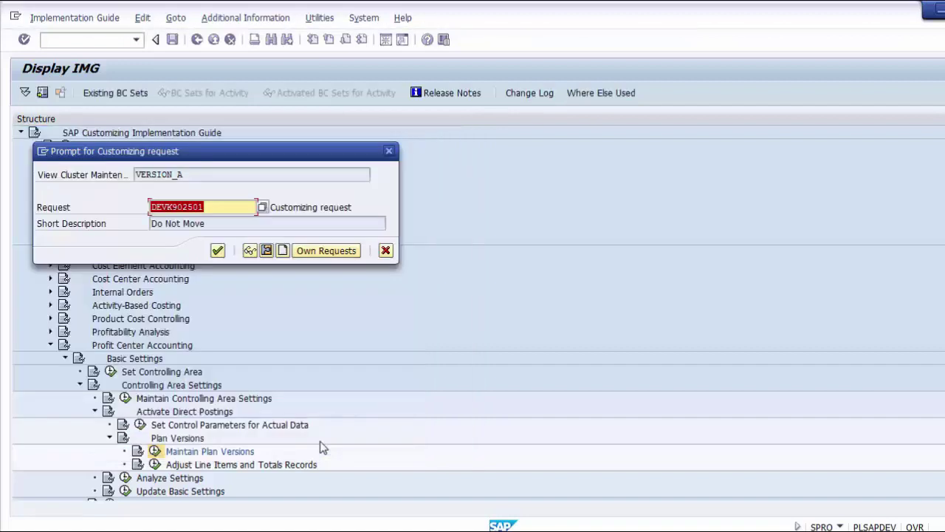
{"action": "left_click", "coordinate": [217, 251]}
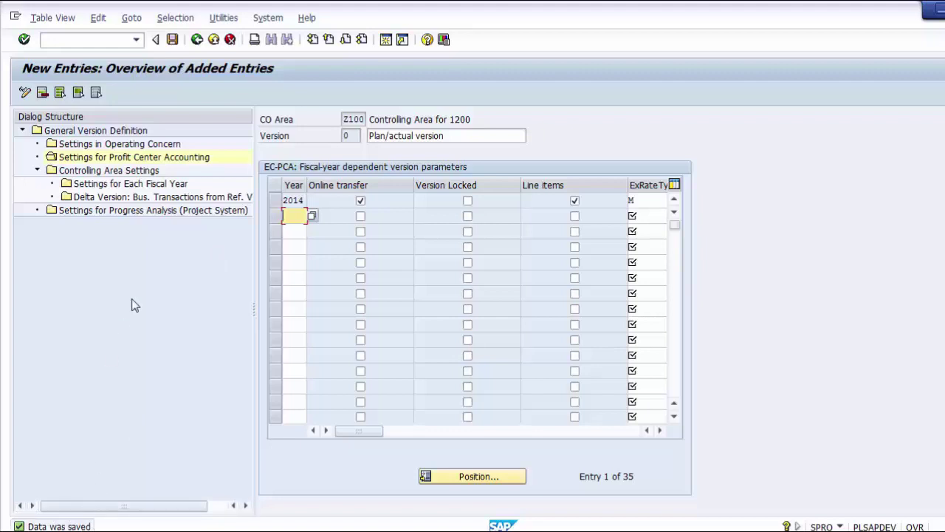
Leave the version settings for the IMG structure, and switch to the Maintain Plan Versions slide in PowerPoint
{"action": "left_click", "coordinate": [199, 41]}
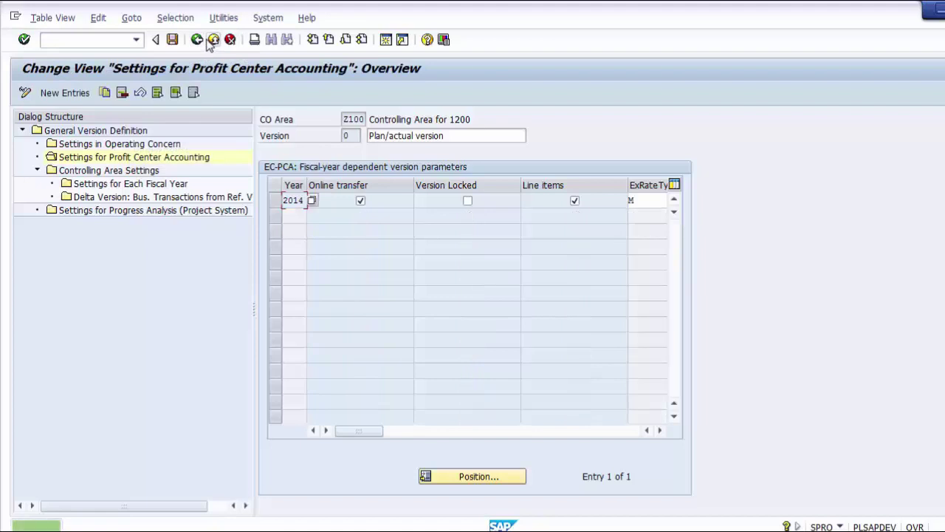
{"action": "left_click", "coordinate": [213, 40]}
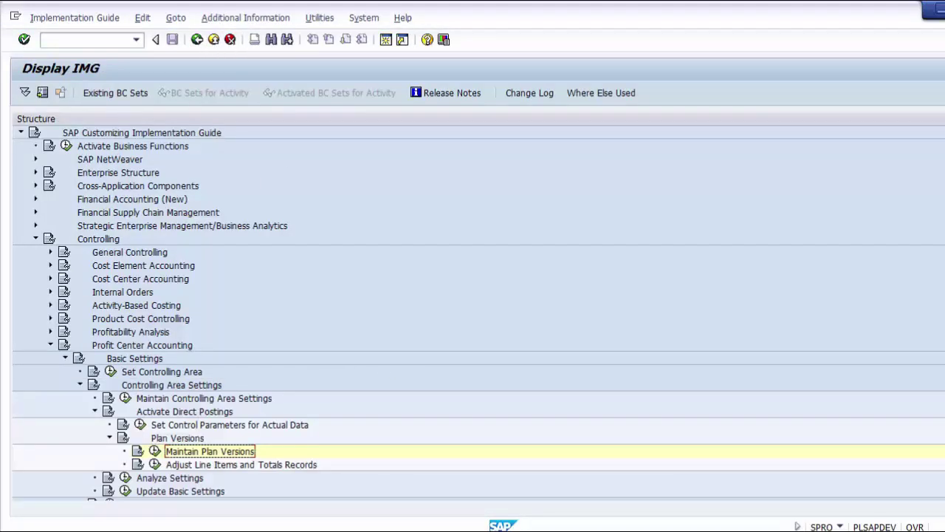
{"action": "key", "text": "alt+Tab"}
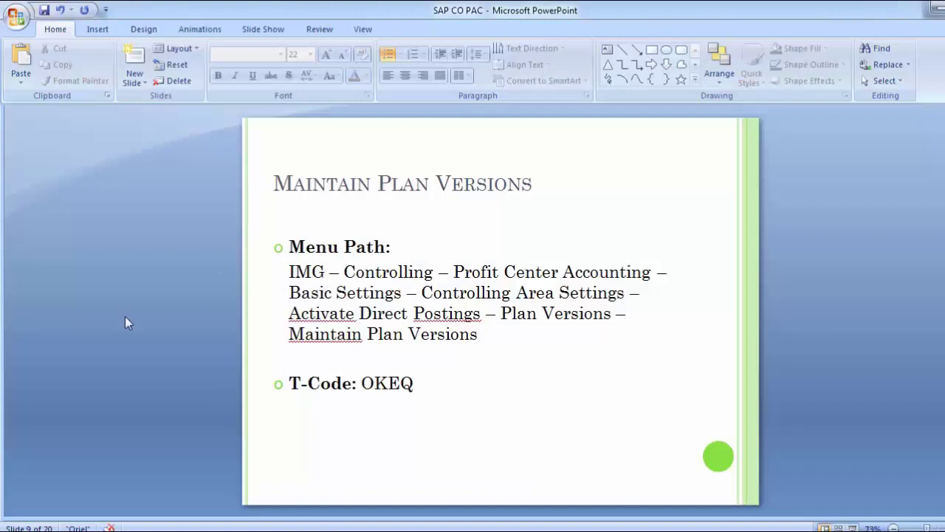